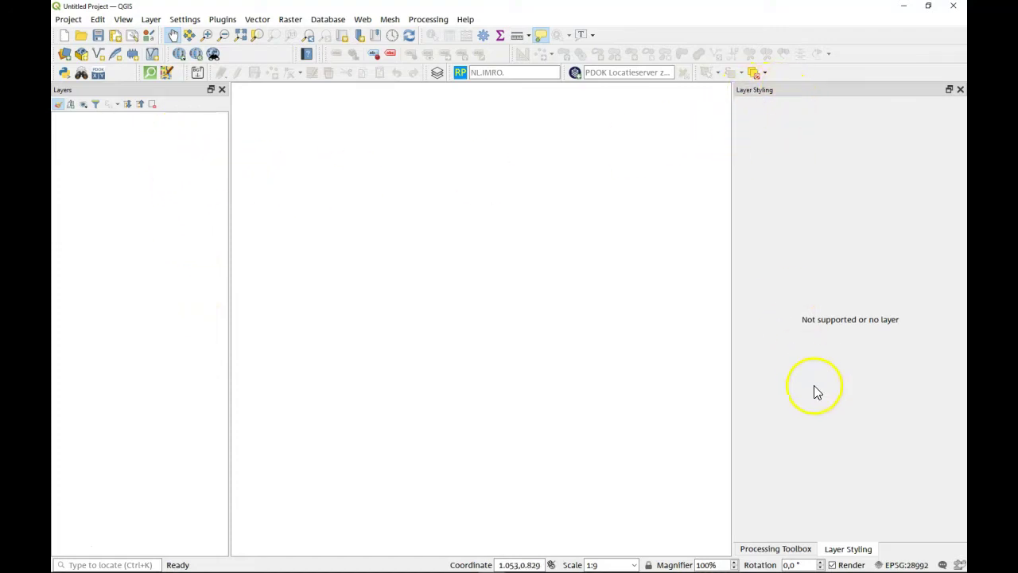
Compare the Layer Styling and Processing Toolbox panels by switching between them, ending on the Processing Toolbox
{"action": "left_click", "coordinate": [790, 550]}
{"action": "left_click", "coordinate": [848, 550]}
{"action": "left_click", "coordinate": [798, 549]}
{"action": "left_click", "coordinate": [845, 549]}
{"action": "left_click", "coordinate": [802, 549]}
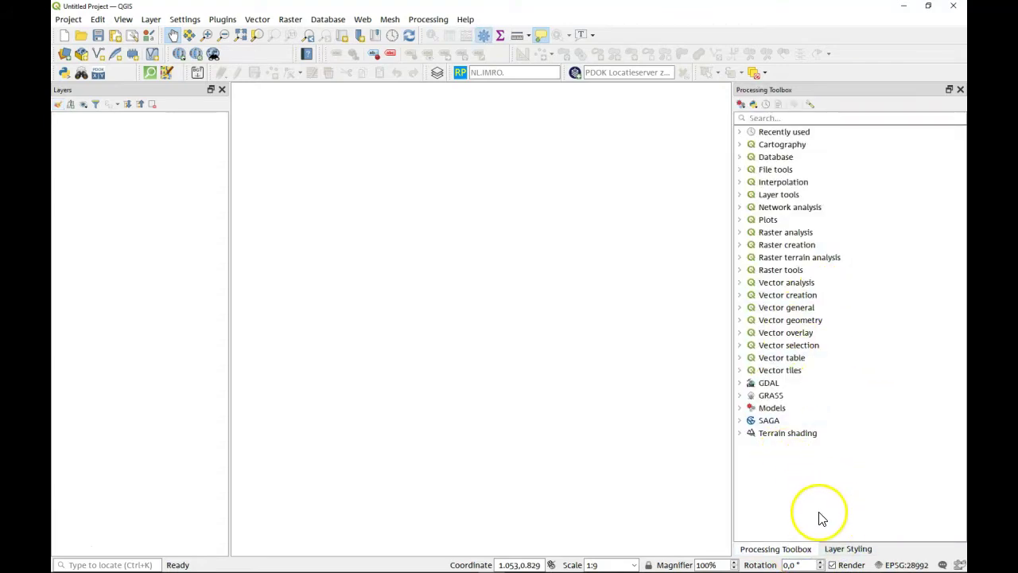
{"action": "left_click", "coordinate": [848, 549]}
{"action": "left_click", "coordinate": [800, 550]}
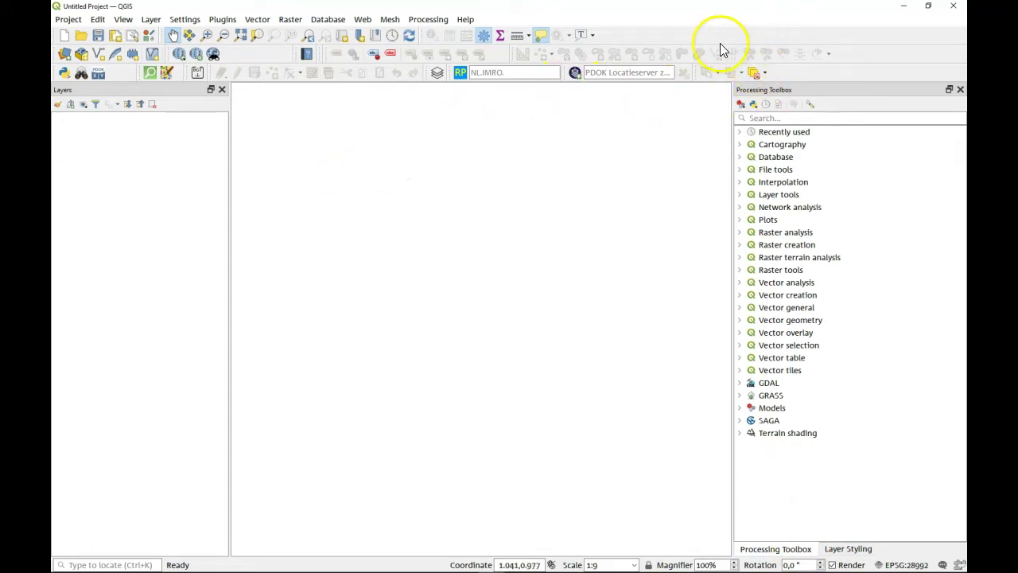
Show the Browser panel alongside the Layers panel
{"action": "right_click", "coordinate": [653, 39]}
{"action": "right_click", "coordinate": [625, 36]}
{"action": "right_click", "coordinate": [622, 36]}
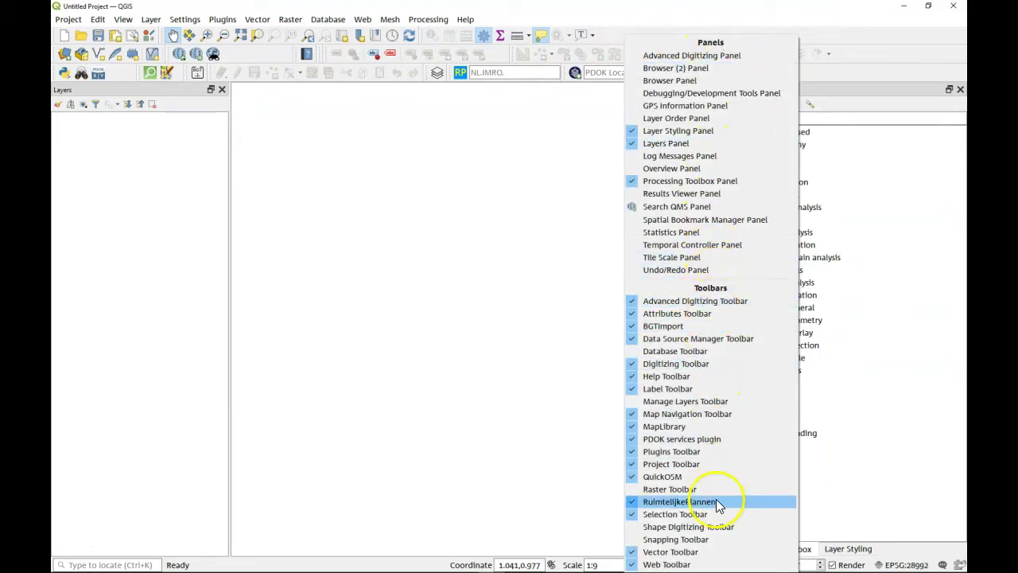
{"action": "left_click", "coordinate": [646, 81]}
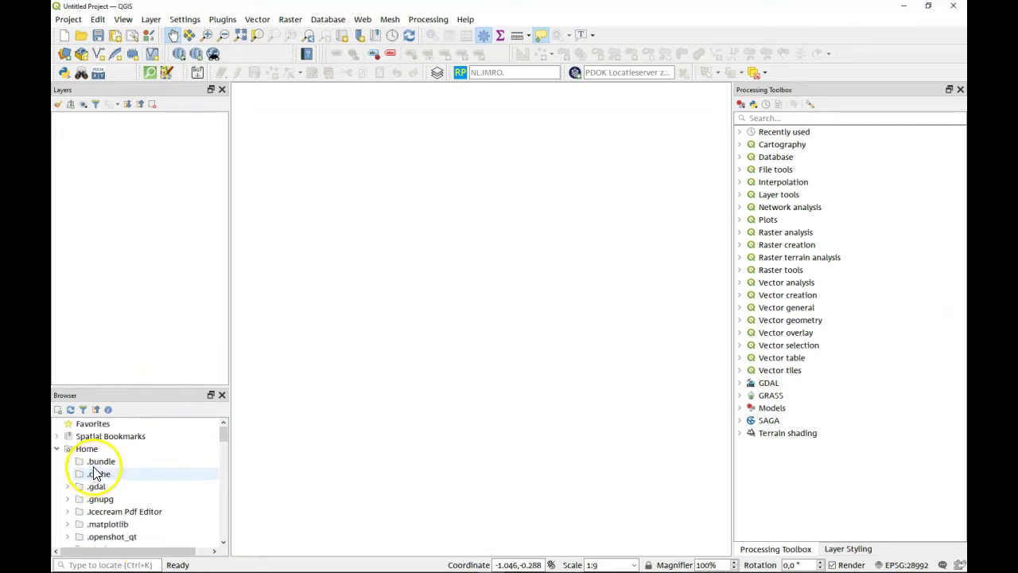
Float the Browser panel over the map canvas, enlarge it, and dock it as a tab with the Layers panel
{"action": "left_click_drag", "start_coordinate": [136, 394], "coordinate": [389, 256]}
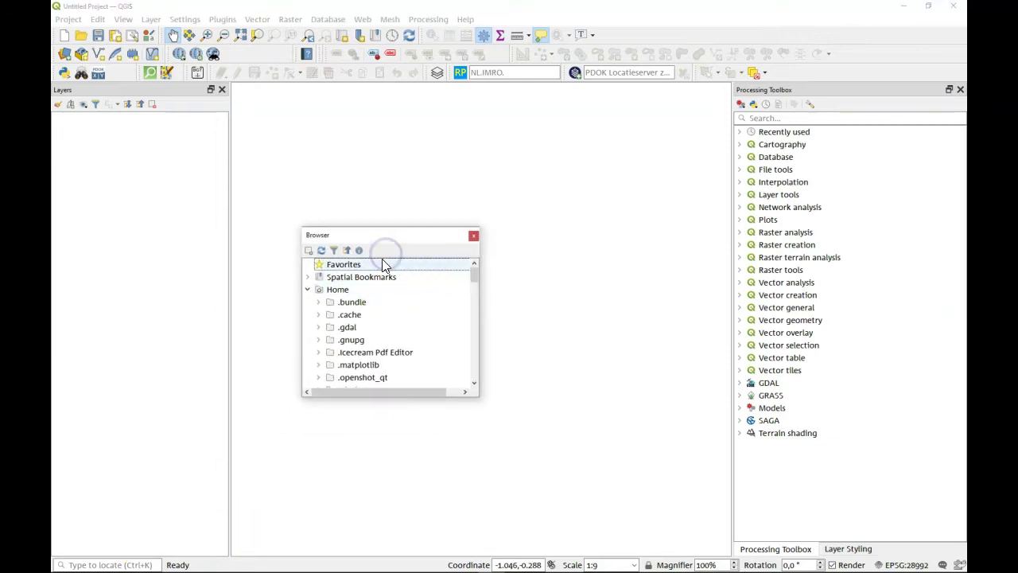
{"action": "left_click_drag", "start_coordinate": [478, 396], "coordinate": [523, 531]}
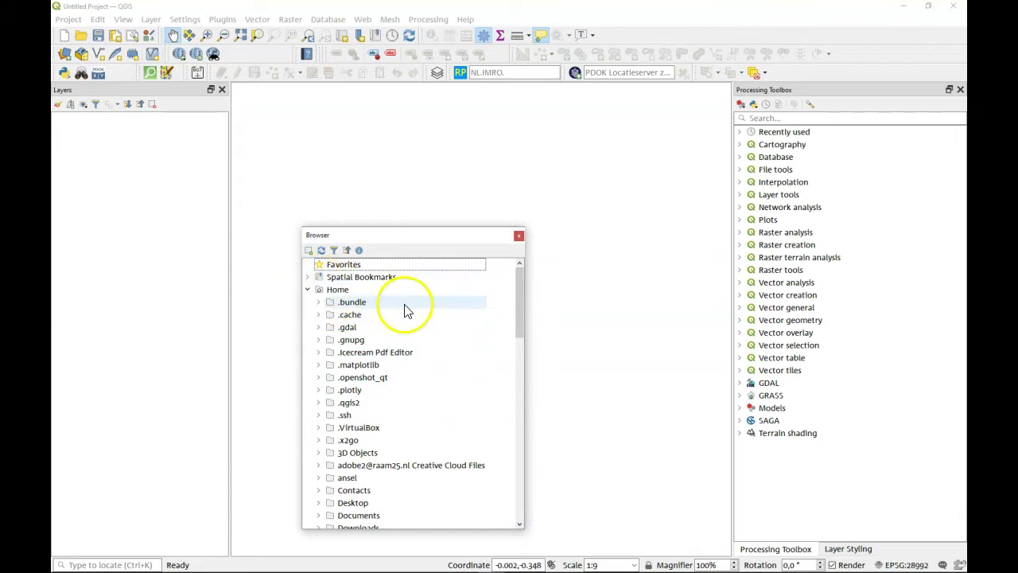
{"action": "left_click_drag", "start_coordinate": [456, 237], "coordinate": [488, 173]}
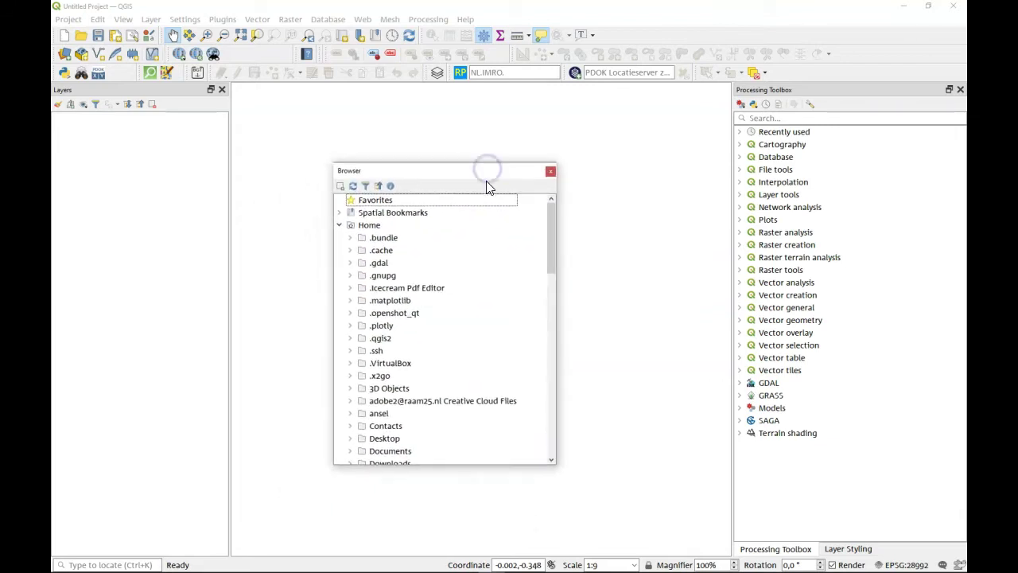
{"action": "left_click_drag", "start_coordinate": [488, 177], "coordinate": [168, 500]}
{"action": "left_click_drag", "start_coordinate": [130, 266], "coordinate": [152, 328]}
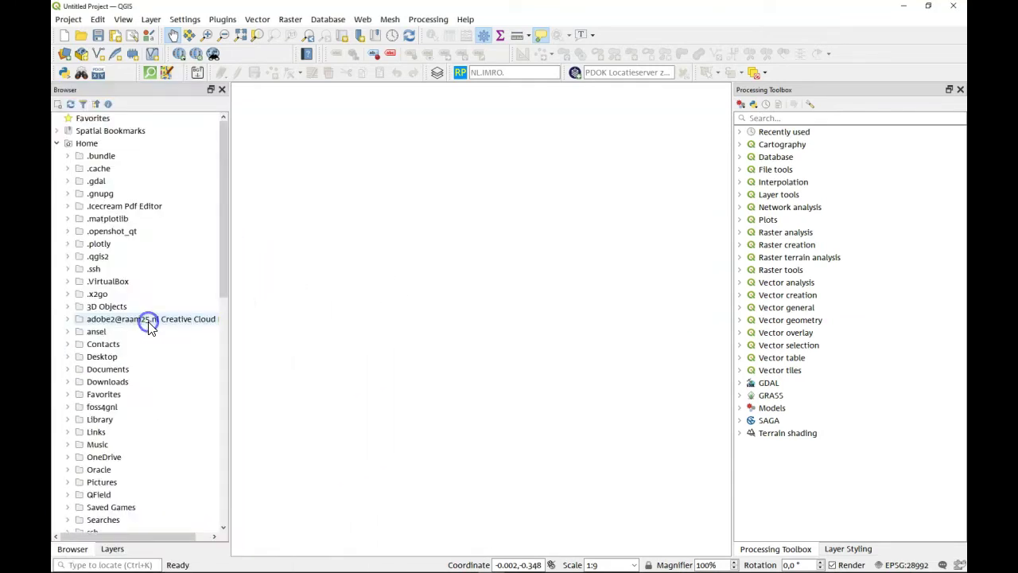
Switch between the tabbed Layers and Browser panels, ending on the Layers panel
{"action": "left_click", "coordinate": [112, 550]}
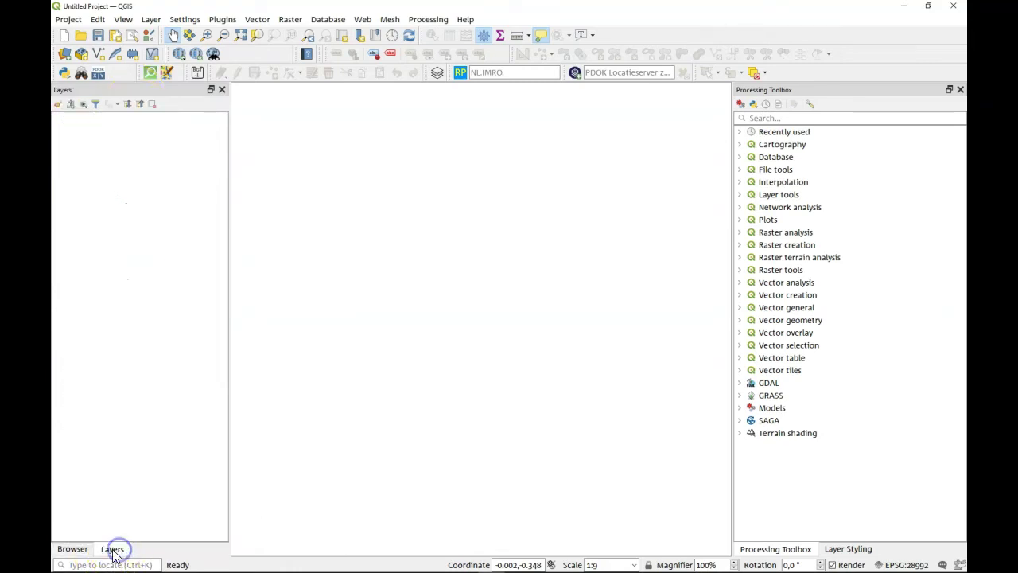
{"action": "left_click", "coordinate": [58, 552]}
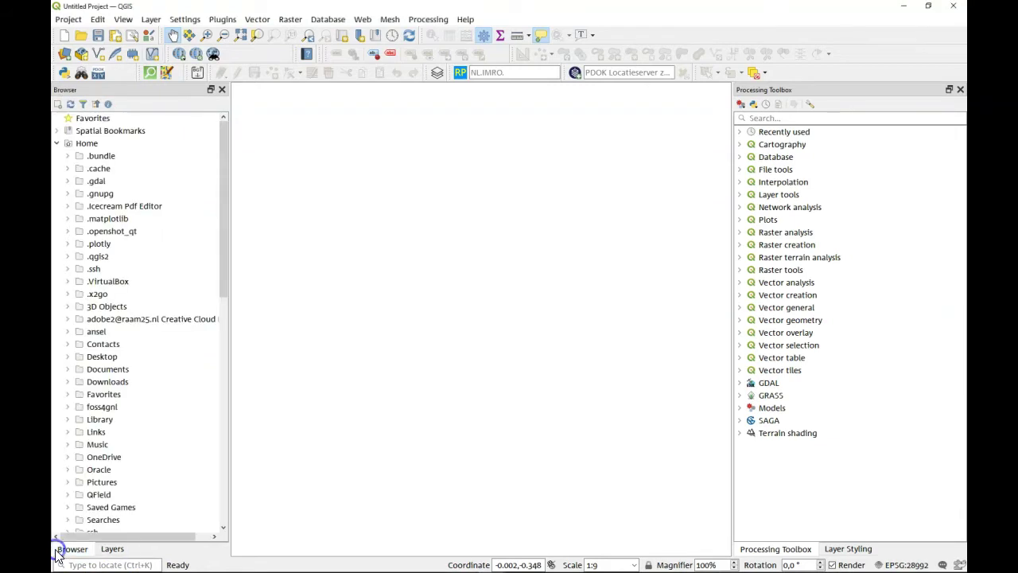
{"action": "left_click_drag", "start_coordinate": [96, 93], "coordinate": [60, 105]}
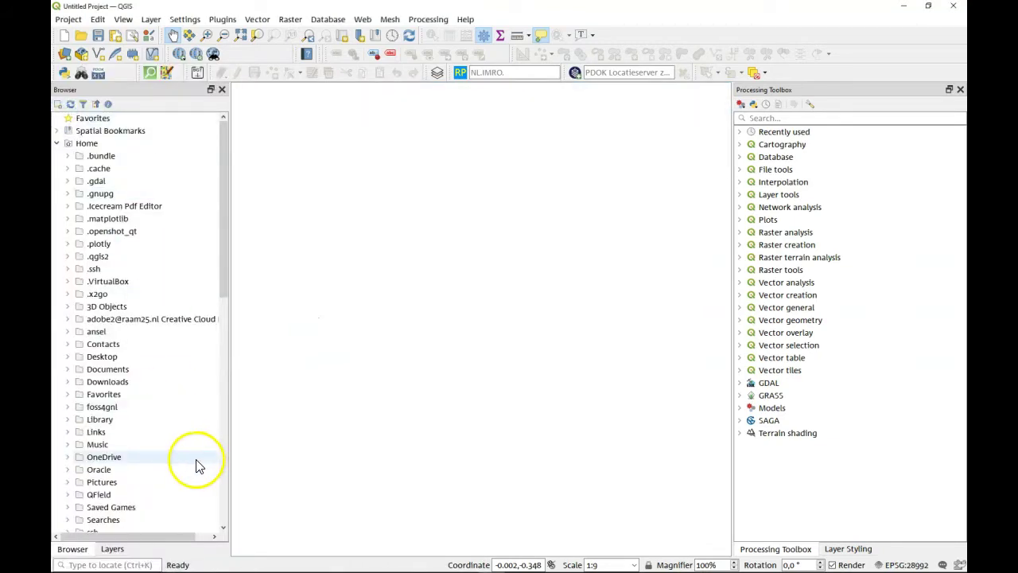
{"action": "left_click", "coordinate": [114, 549]}
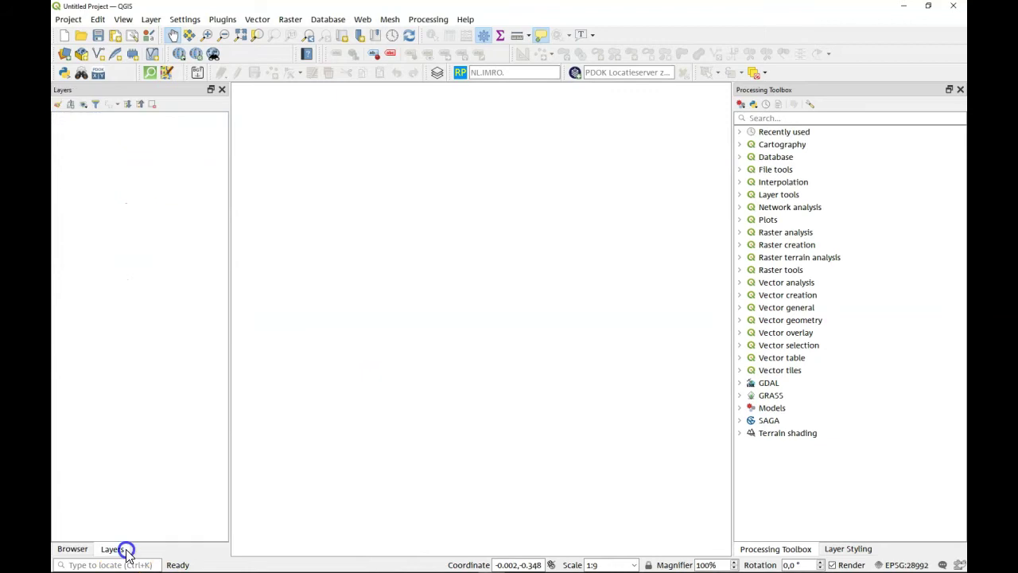
Undock the Layers panel, close the Browser panel, and dock the Layers panel back in its place
{"action": "left_click_drag", "start_coordinate": [149, 549], "coordinate": [500, 172]}
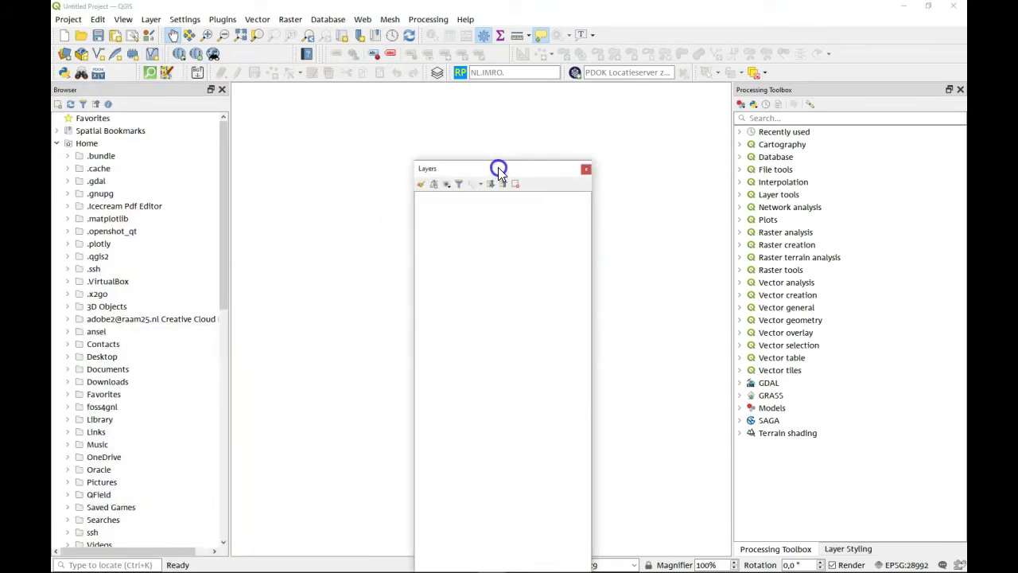
{"action": "left_click", "coordinate": [223, 90]}
{"action": "left_click_drag", "start_coordinate": [528, 168], "coordinate": [61, 114]}
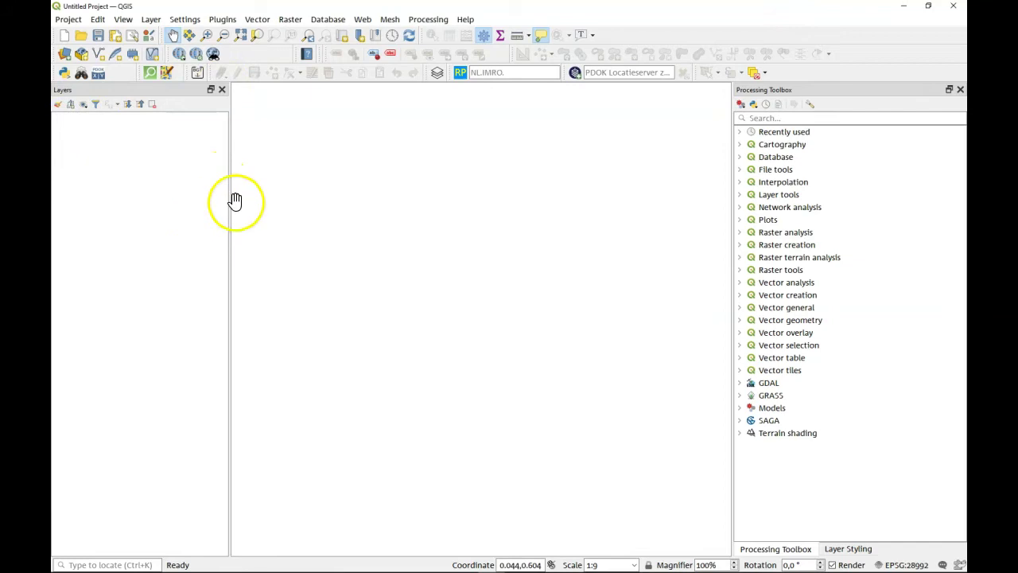
{"action": "right_click", "coordinate": [644, 37]}
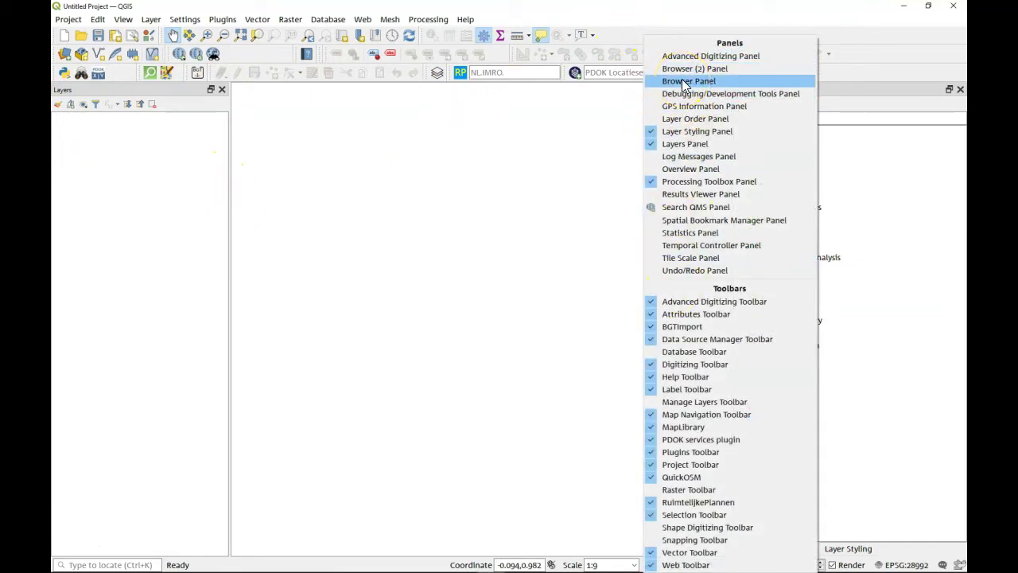
{"action": "left_click", "coordinate": [627, 28]}
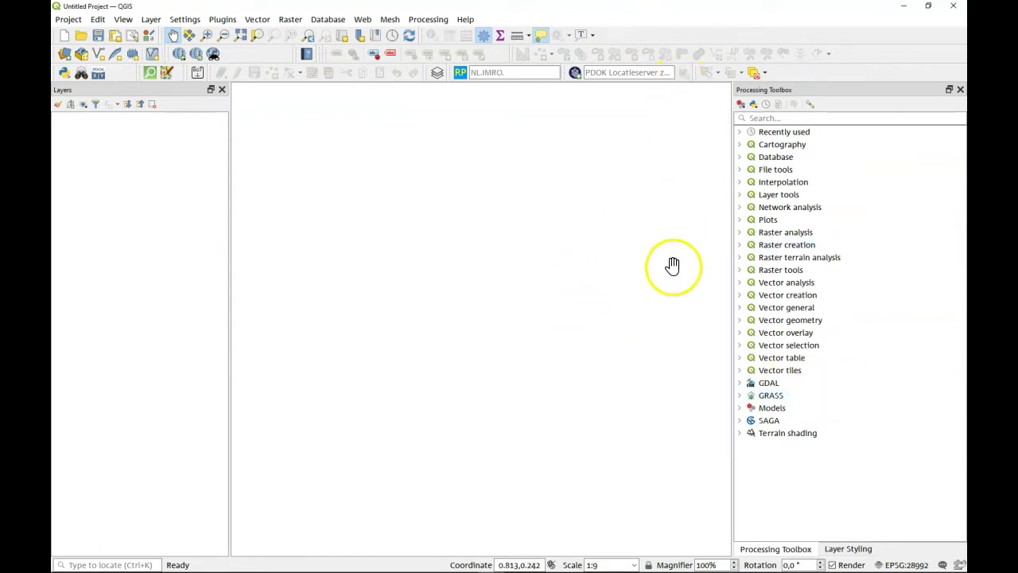
Float the Processing Toolbox panel over the map canvas and dock it back with the Layer Styling panel
{"action": "right_click", "coordinate": [826, 87]}
{"action": "left_click_drag", "start_coordinate": [826, 89], "coordinate": [572, 109]}
{"action": "left_click_drag", "start_coordinate": [484, 89], "coordinate": [947, 250]}
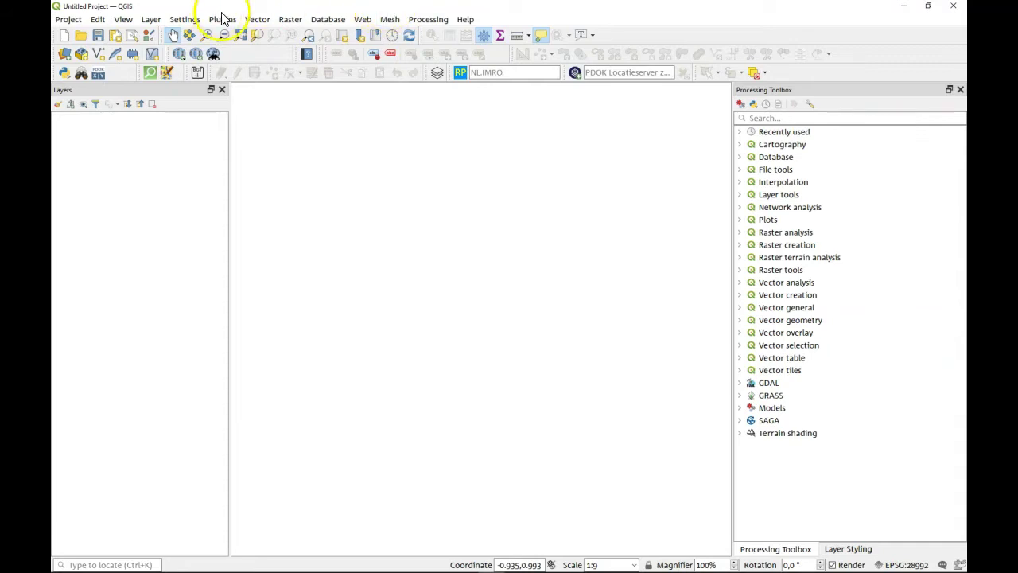
Open the program options at the General settings
{"action": "left_click", "coordinate": [184, 20]}
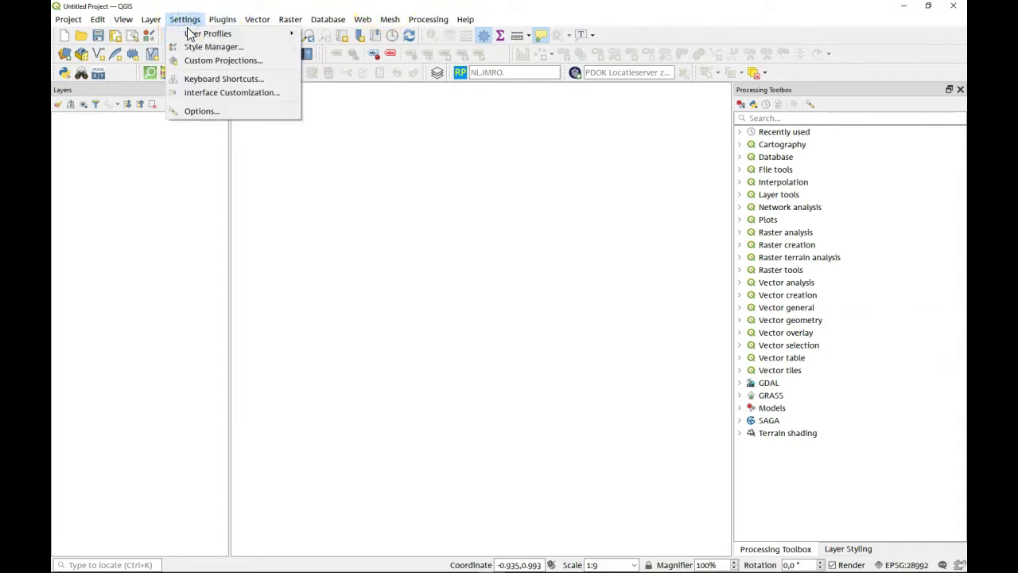
{"action": "left_click", "coordinate": [198, 113]}
{"action": "left_click", "coordinate": [213, 116]}
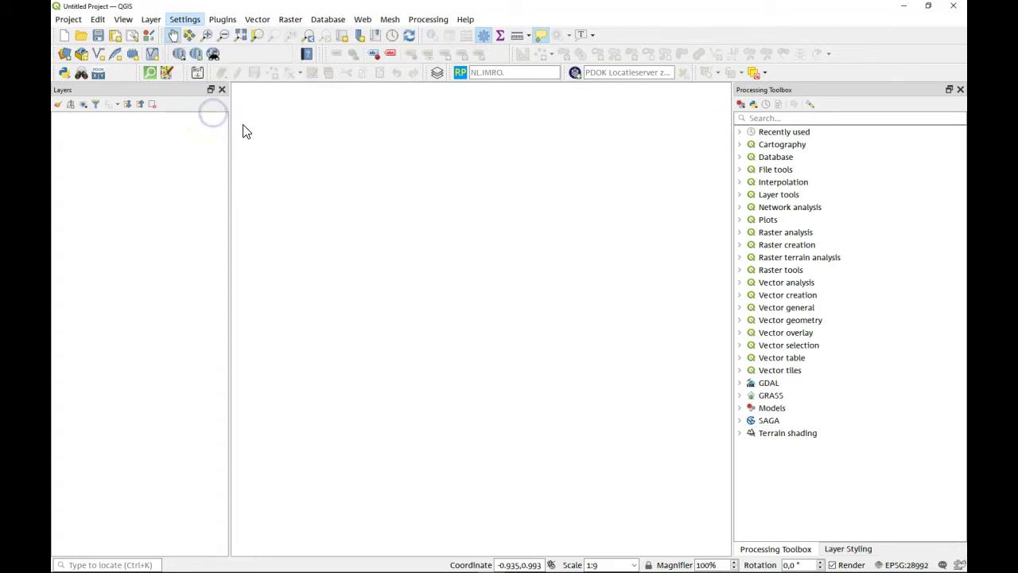
{"action": "left_click", "coordinate": [204, 102]}
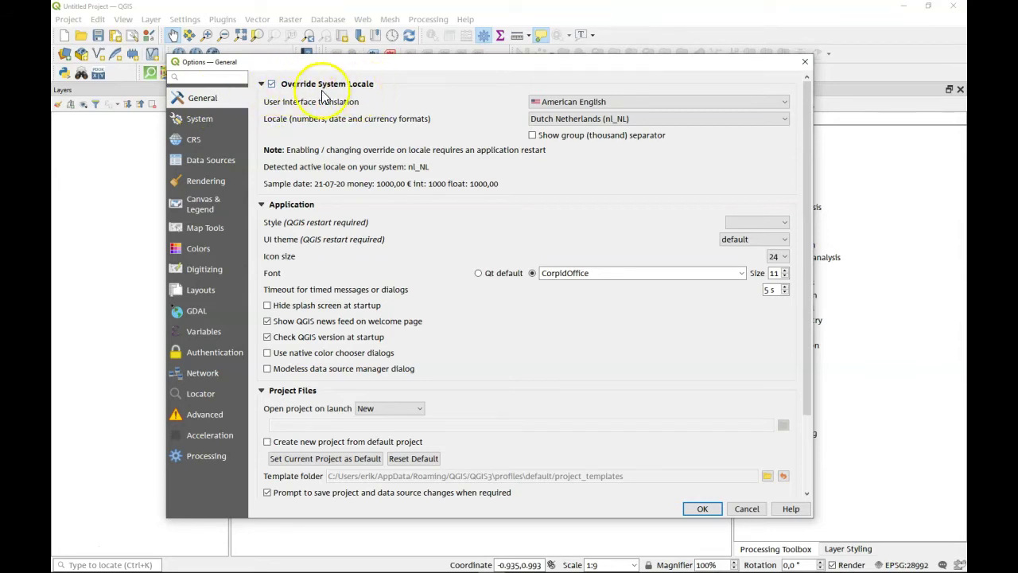
Try the system locale override off and on again, and the thousand group separator on and off again
{"action": "left_click", "coordinate": [277, 88]}
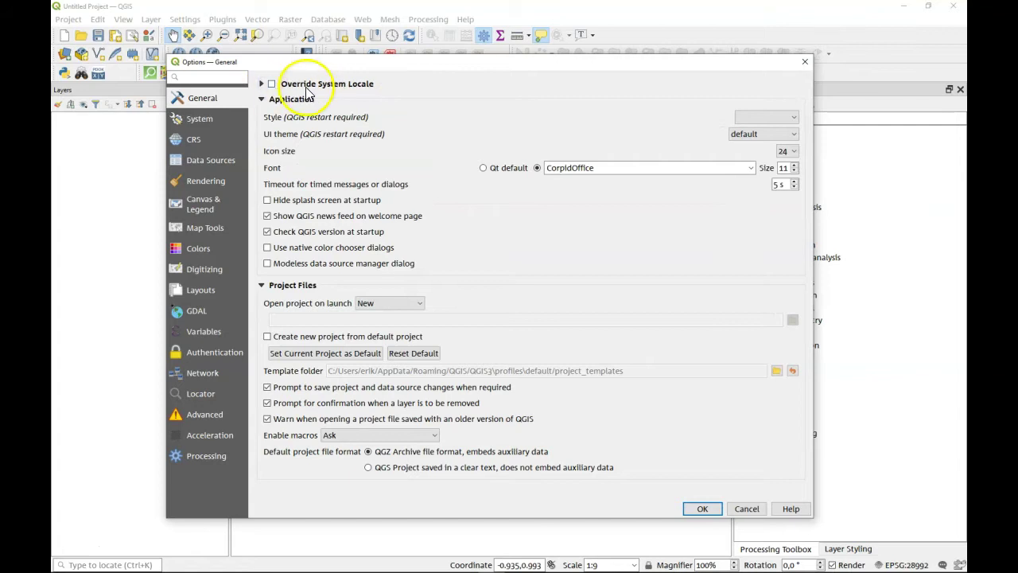
{"action": "left_click", "coordinate": [261, 84]}
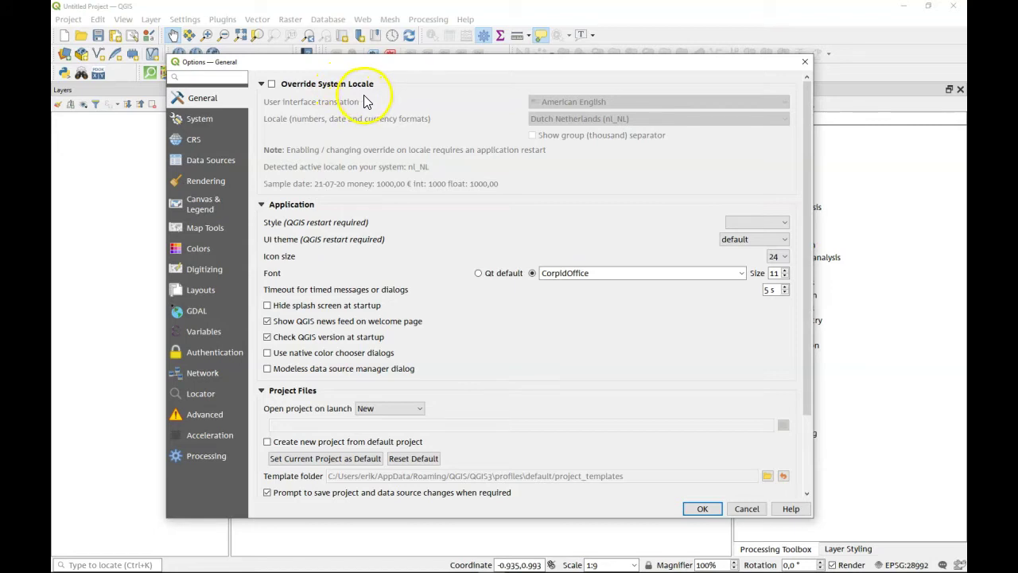
{"action": "left_click", "coordinate": [272, 84]}
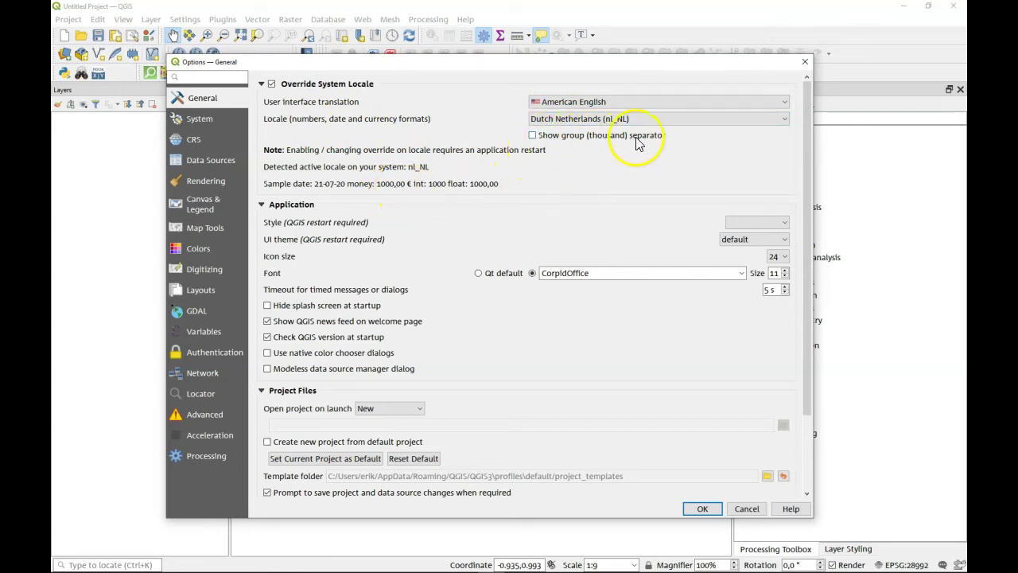
{"action": "left_click", "coordinate": [532, 135]}
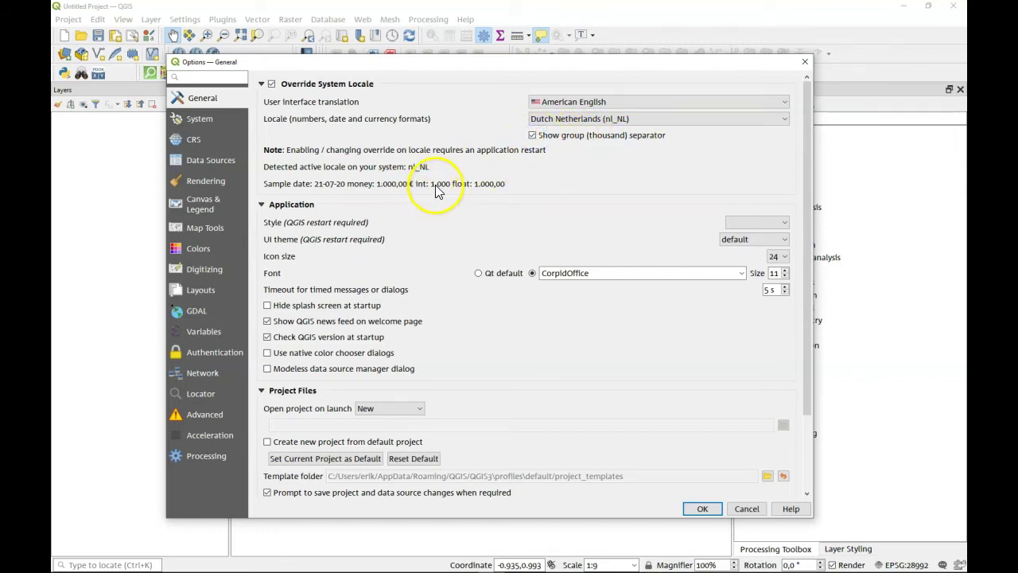
{"action": "left_click", "coordinate": [532, 135]}
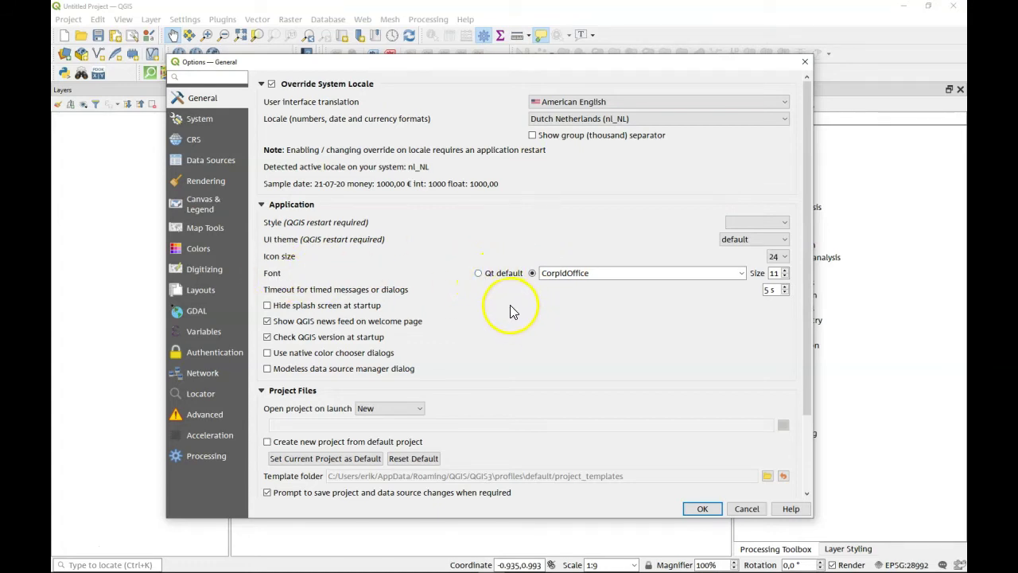
Look through the available application fonts and preview larger toolbar icons, choosing icon size 24
{"action": "left_click", "coordinate": [741, 272]}
{"action": "left_click", "coordinate": [676, 241]}
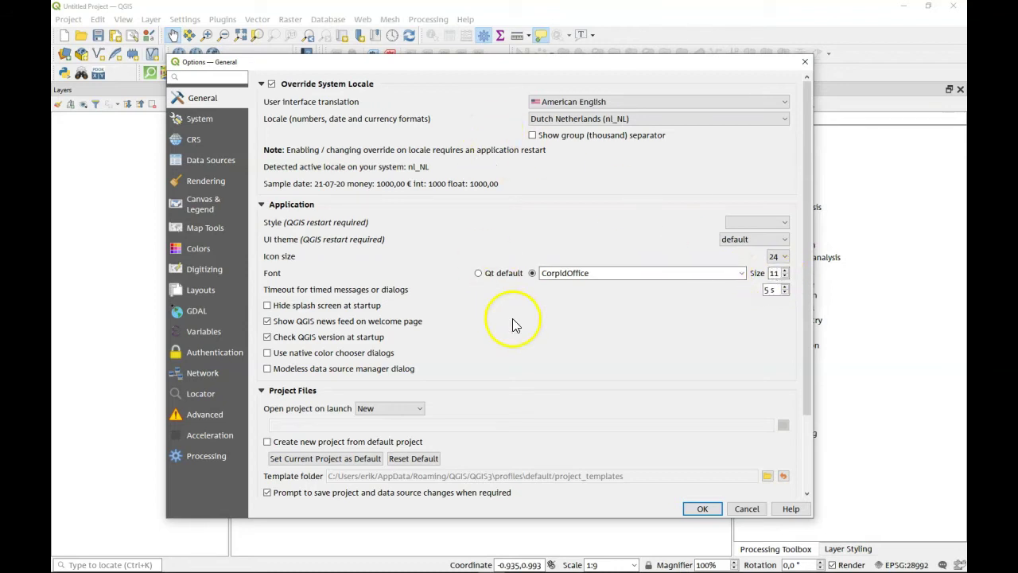
{"action": "left_click", "coordinate": [783, 258]}
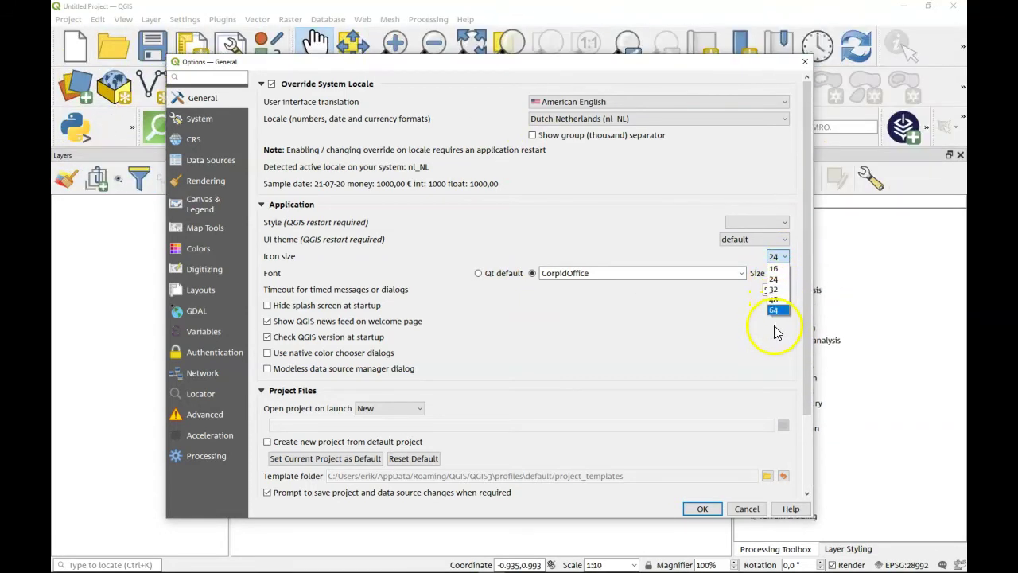
{"action": "left_click", "coordinate": [774, 279]}
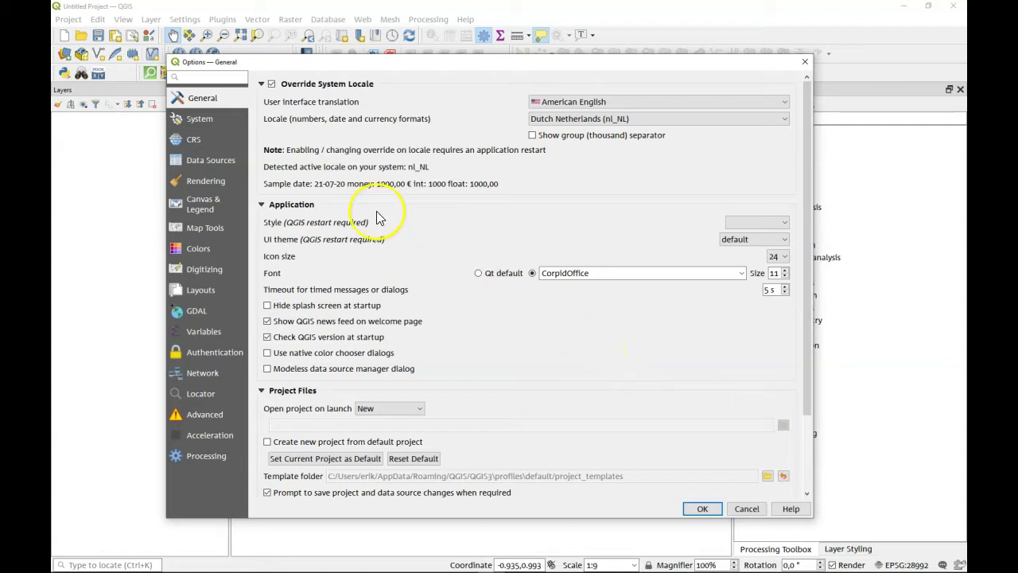
Examine the CRS options for the default coordinate systems of new projects and layers
{"action": "left_click", "coordinate": [195, 141]}
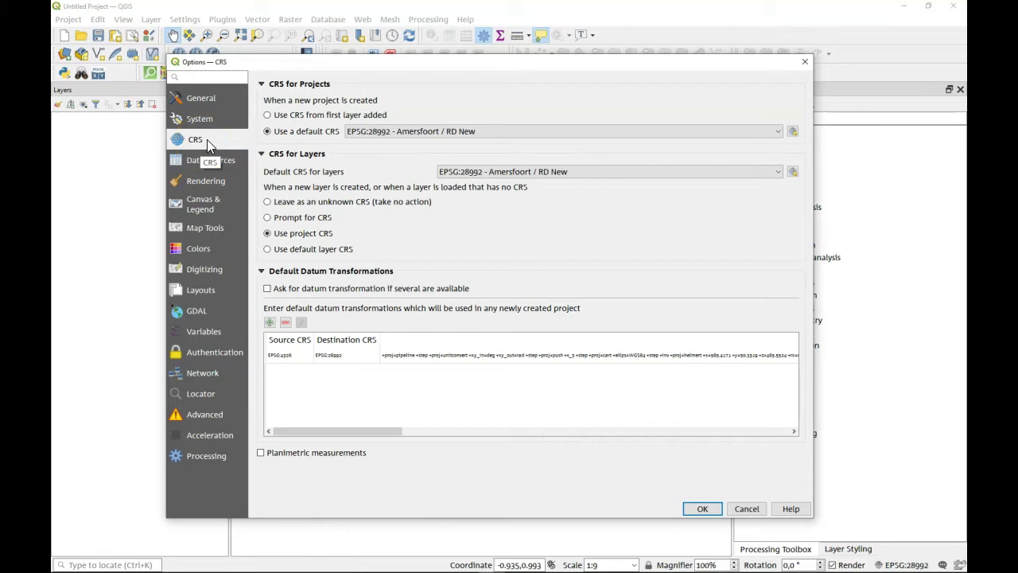
{"action": "left_click", "coordinate": [222, 145]}
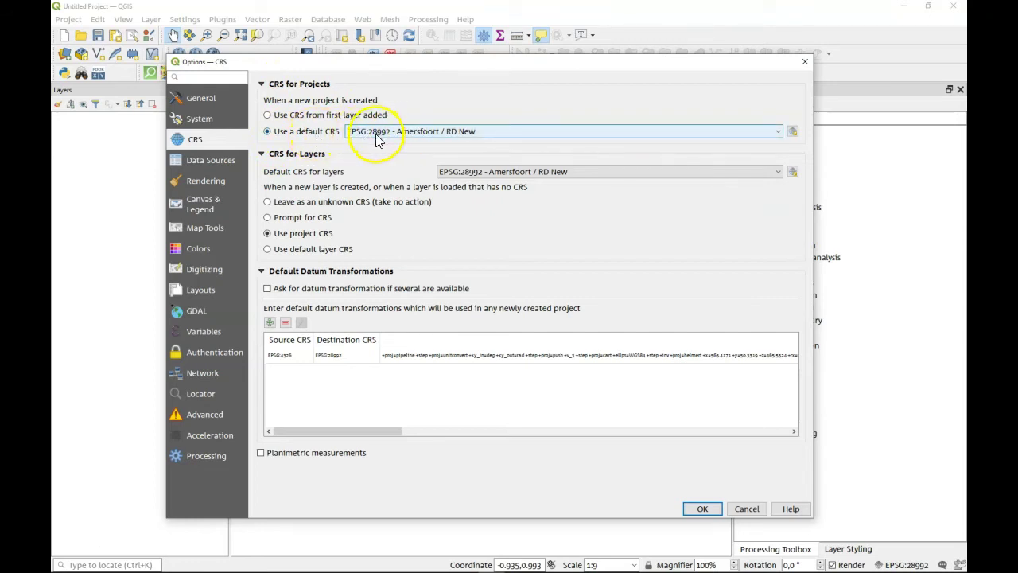
{"action": "mouse_move", "coordinate": [382, 139]}
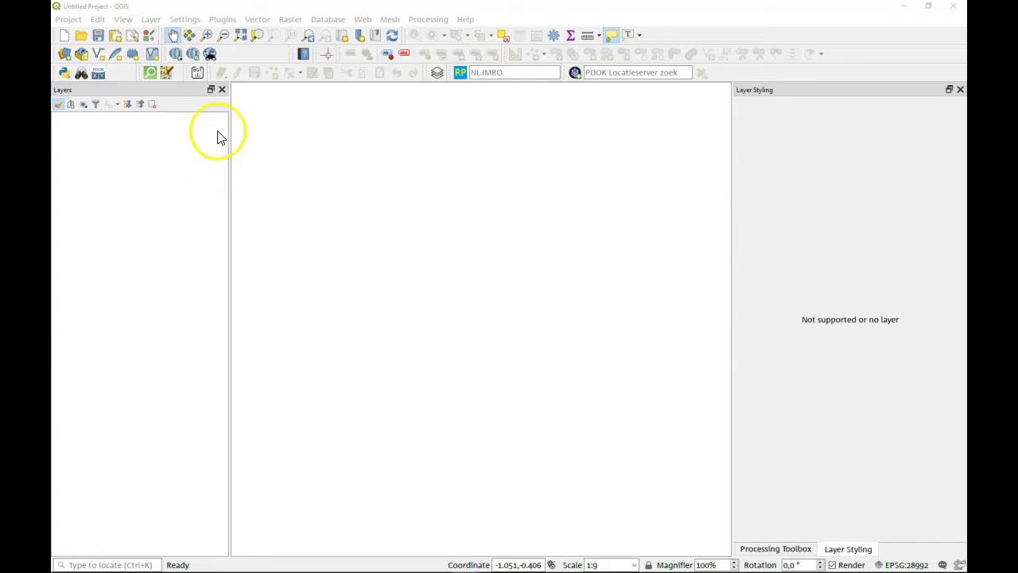
Open the plugin manager's settings and check the experimental plugins option and the connected plugin repositories
{"action": "left_click", "coordinate": [223, 19]}
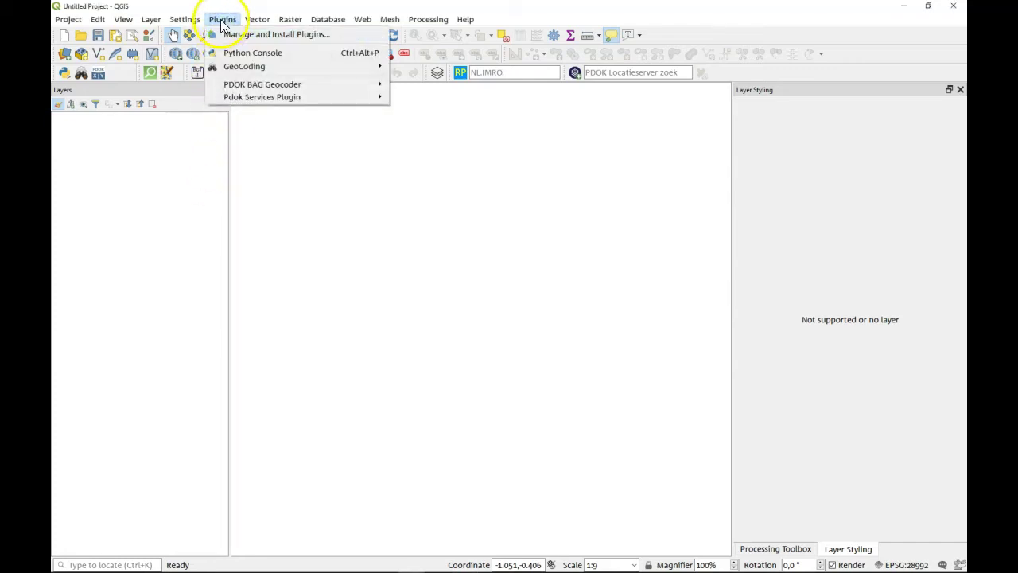
{"action": "left_click", "coordinate": [284, 35]}
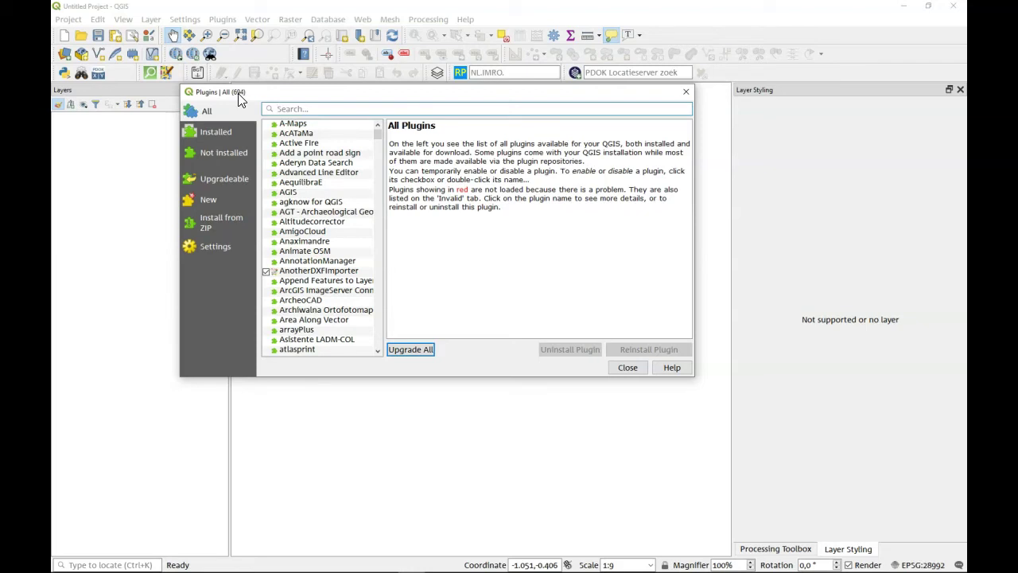
{"action": "left_click", "coordinate": [215, 246]}
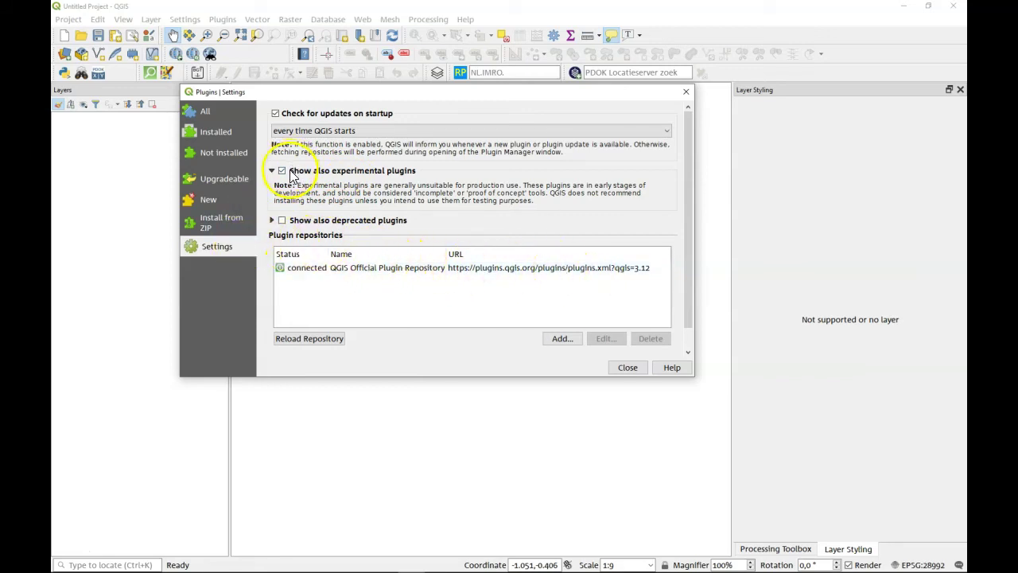
{"action": "left_click", "coordinate": [299, 275]}
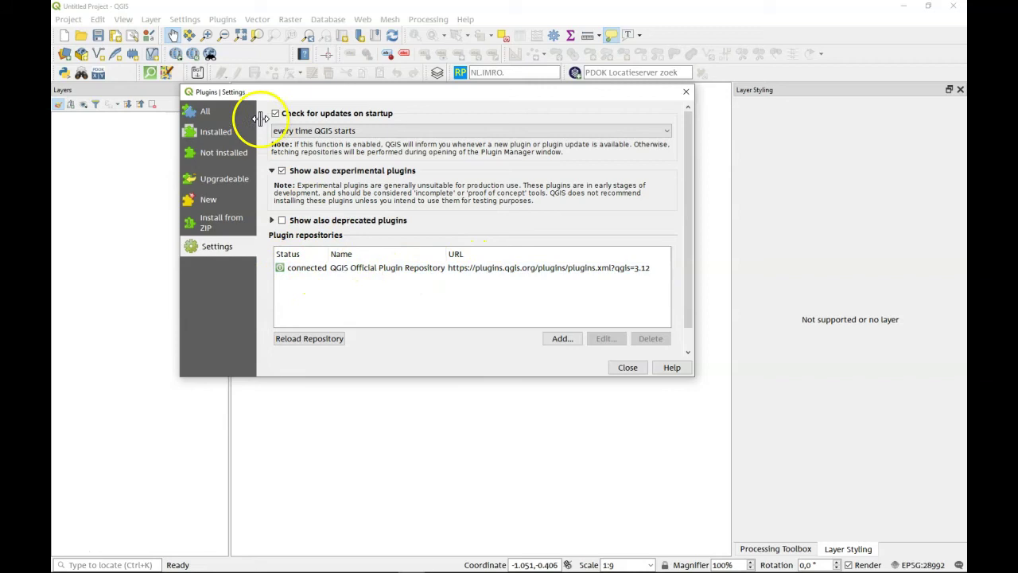
Search all plugins for pdok, upgrade the PDOK services plugin to version 3.5.1, and close the plugin manager
{"action": "left_click", "coordinate": [208, 116]}
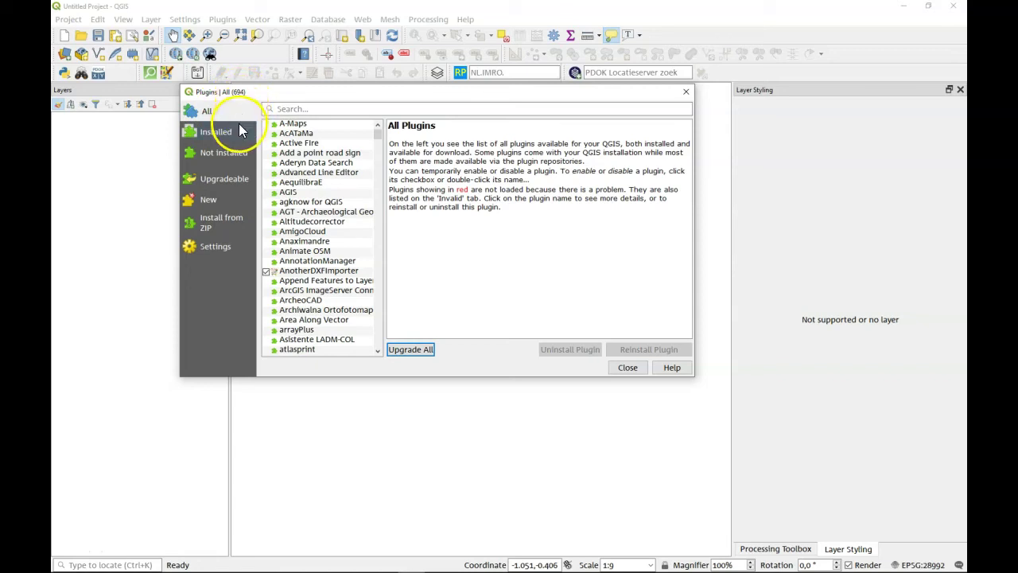
{"action": "left_click", "coordinate": [322, 110]}
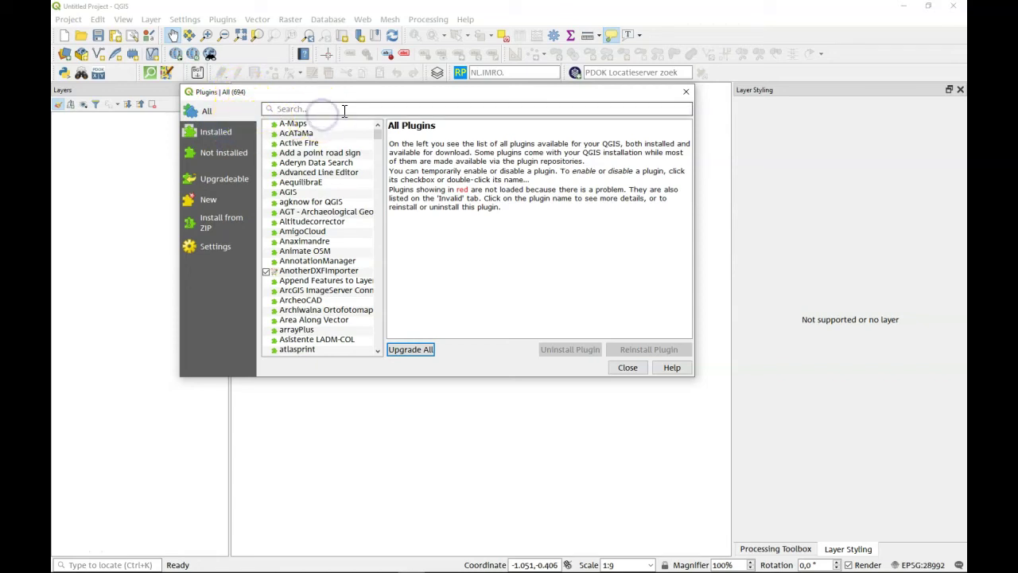
{"action": "type", "text": "pdok"}
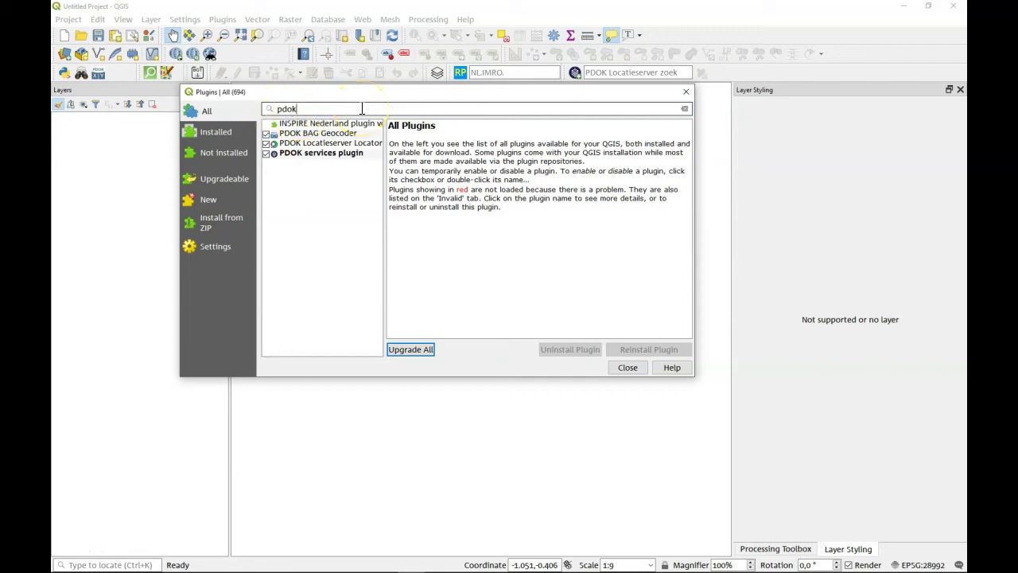
{"action": "left_click", "coordinate": [300, 155]}
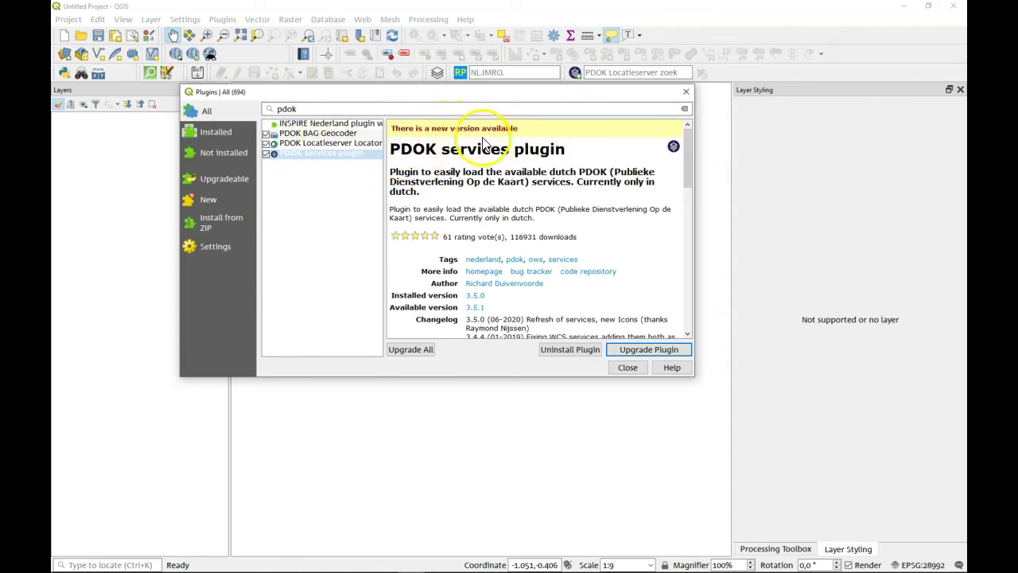
{"action": "left_click", "coordinate": [643, 349]}
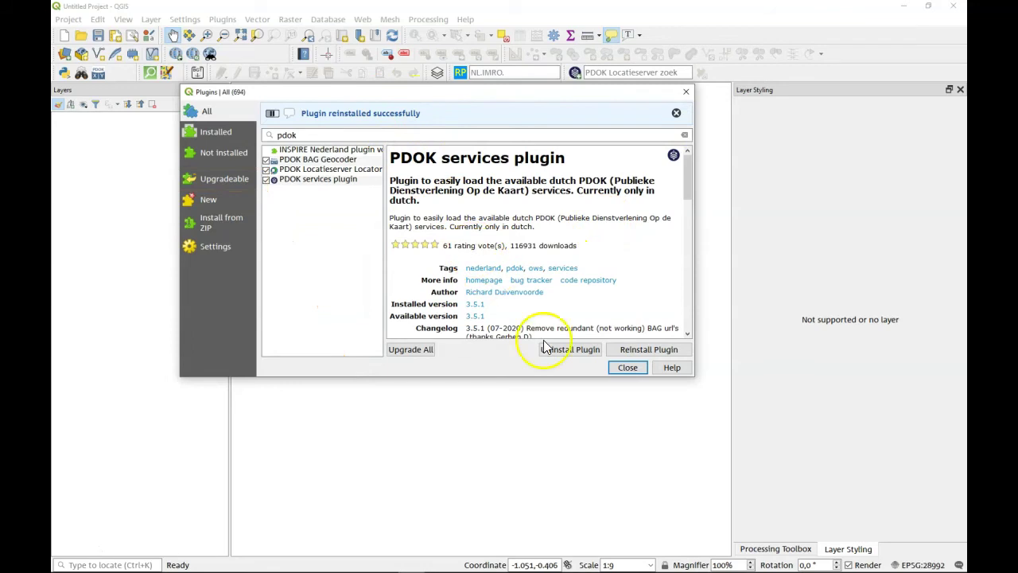
{"action": "left_click", "coordinate": [629, 368]}
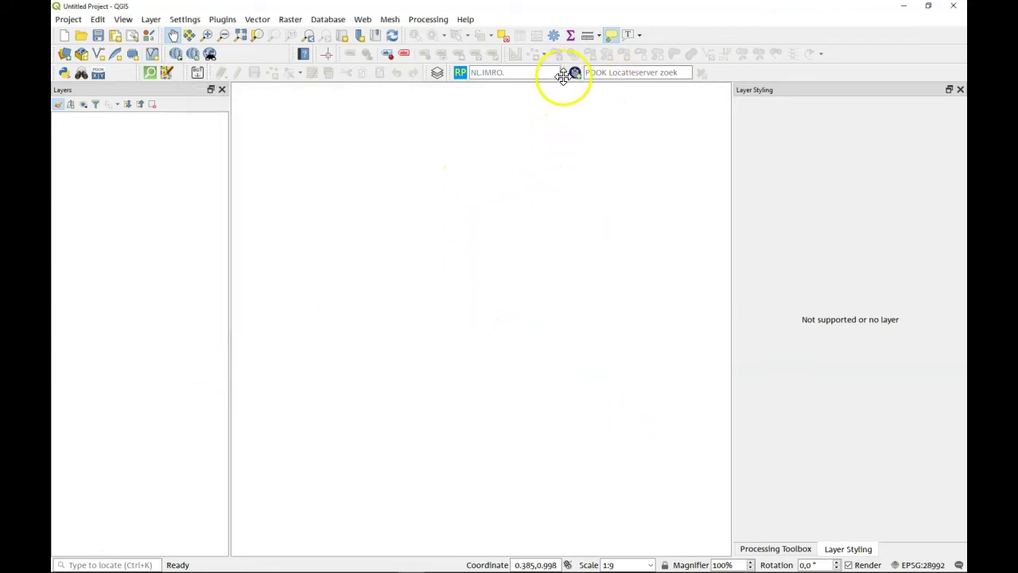
Float the PDOK toolbar over the map canvas and load the opentopo WMTS layer from the PDOK services list
{"action": "left_click_drag", "start_coordinate": [566, 76], "coordinate": [344, 165]}
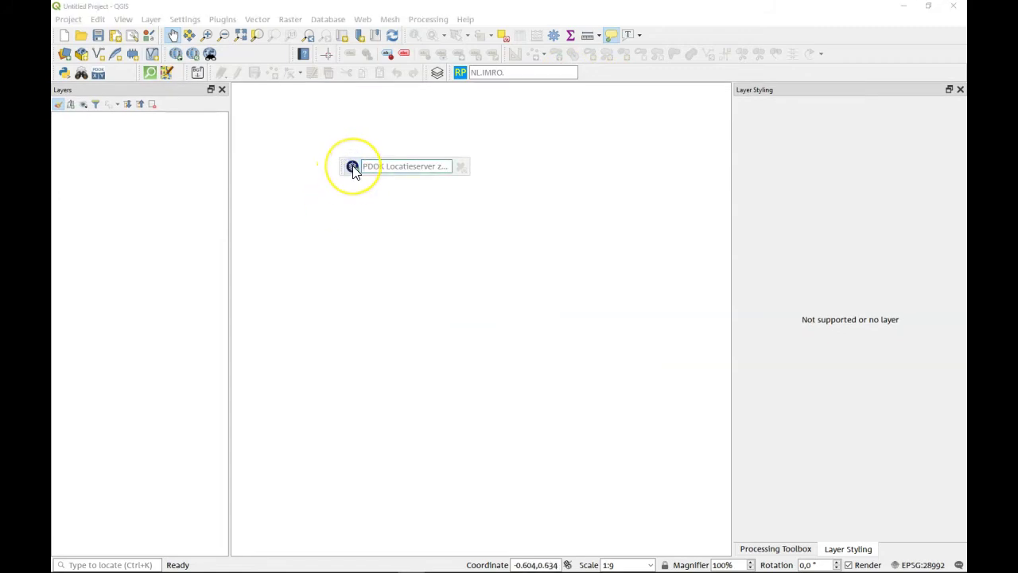
{"action": "left_click", "coordinate": [352, 168]}
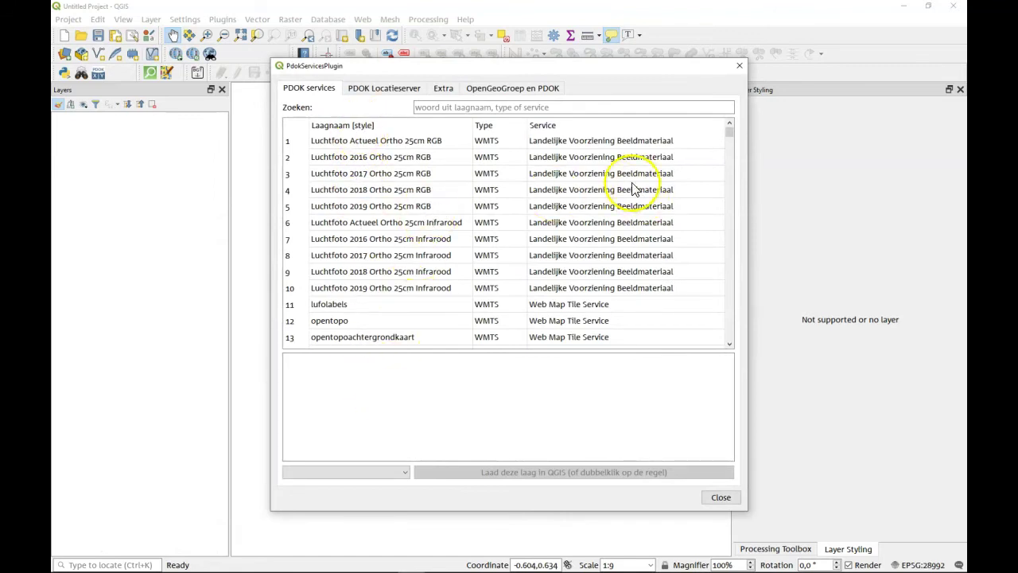
{"action": "left_click_drag", "start_coordinate": [732, 134], "coordinate": [731, 110]}
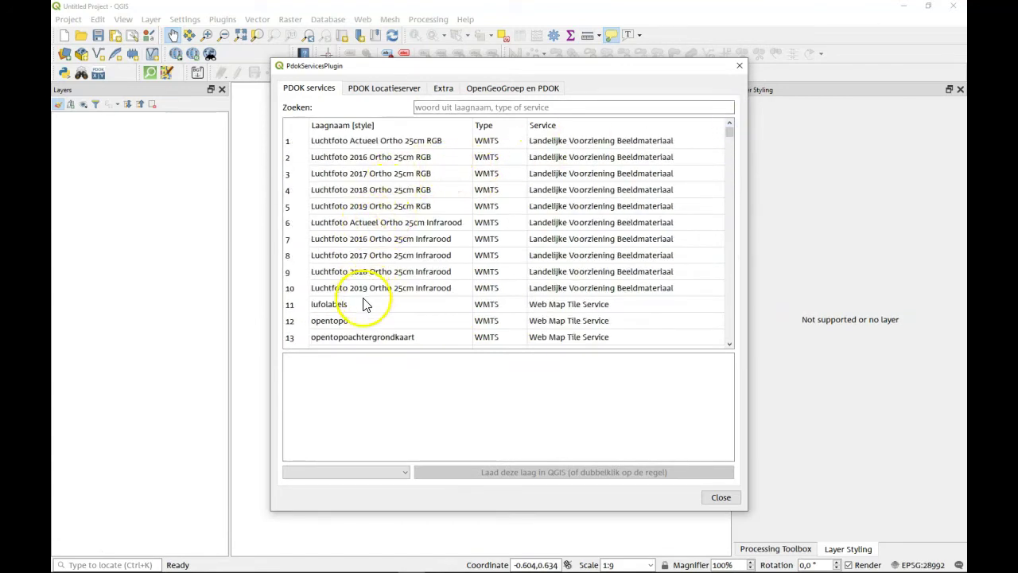
{"action": "scroll", "coordinate": [364, 305], "scroll_direction": "down", "scroll_amount": 2}
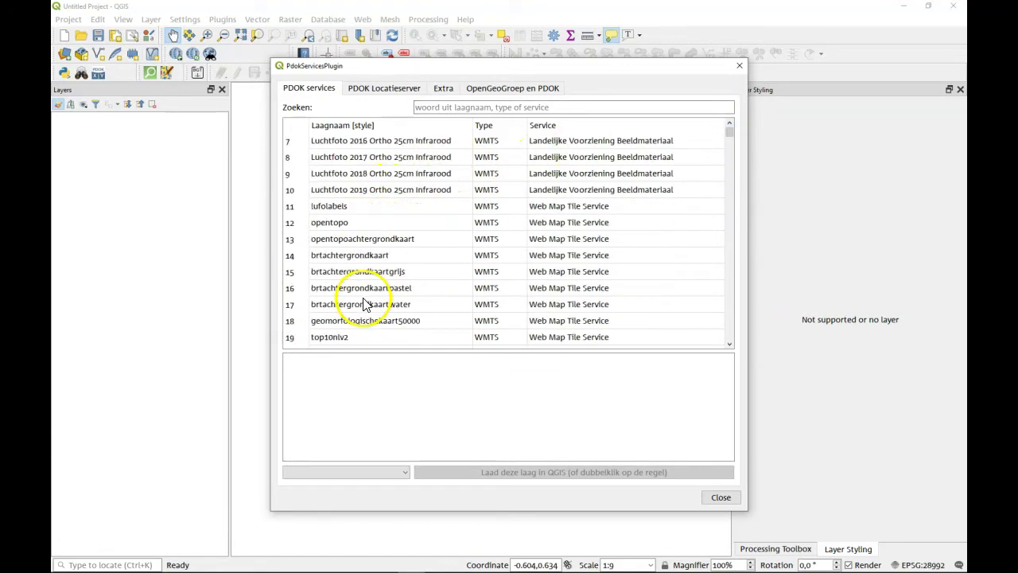
{"action": "left_click", "coordinate": [341, 222]}
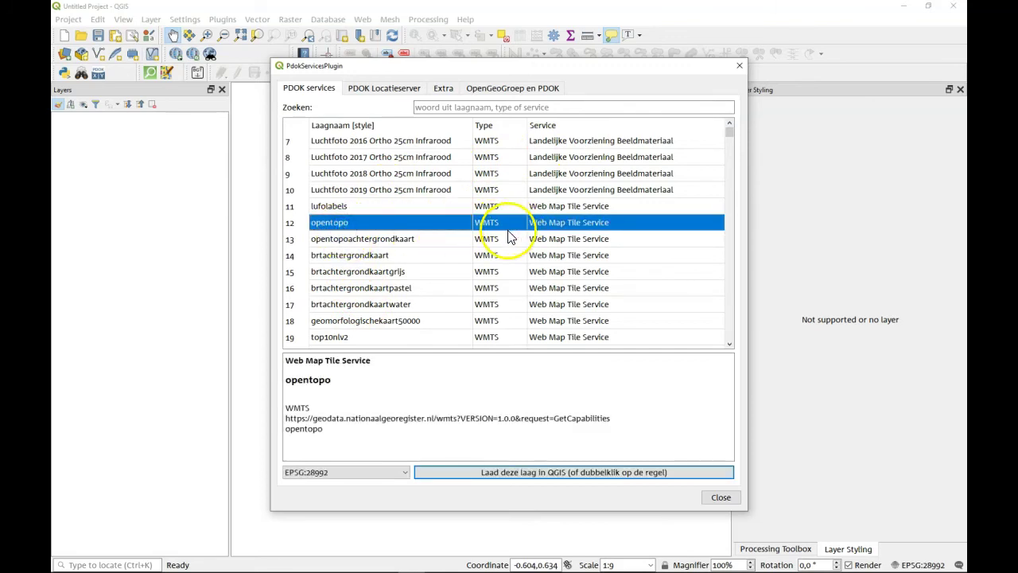
{"action": "left_click", "coordinate": [486, 471]}
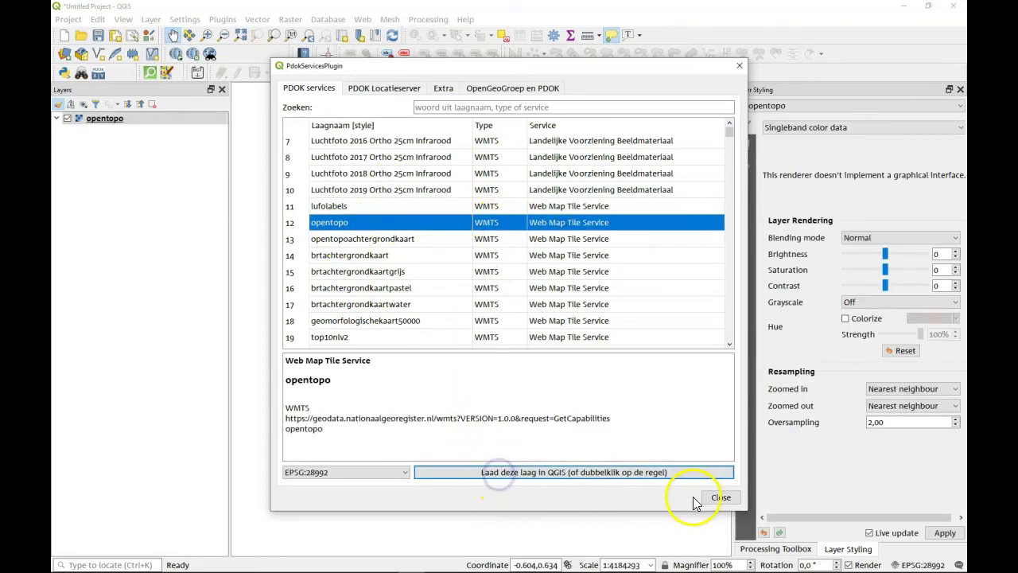
{"action": "left_click", "coordinate": [721, 498]}
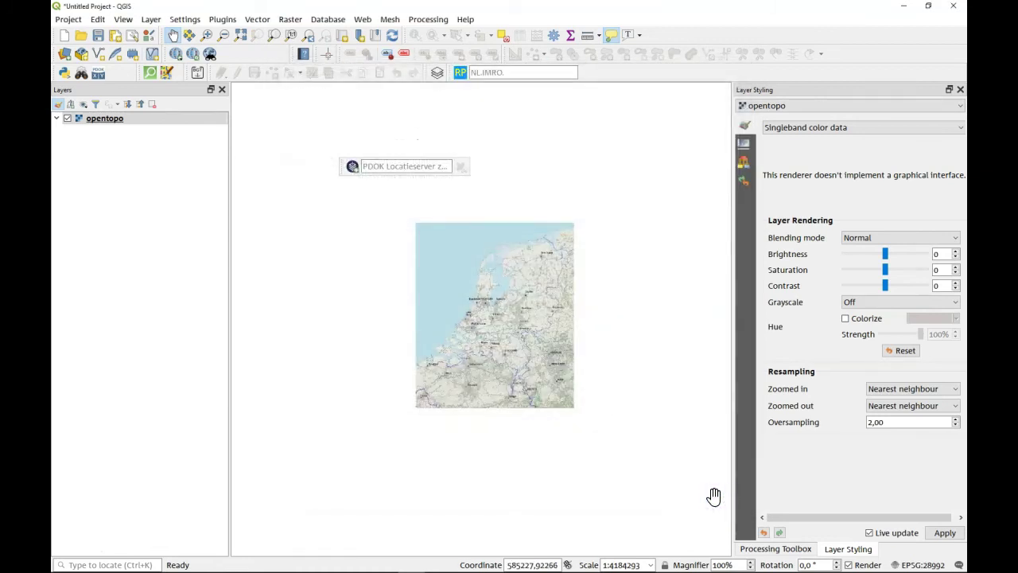
Examine the opentopo map around the TU Delft campus at different scales, from the regional overview down to individual buildings near the Ketelhuis
{"action": "scroll", "coordinate": [470, 338], "scroll_direction": "up", "scroll_amount": 4}
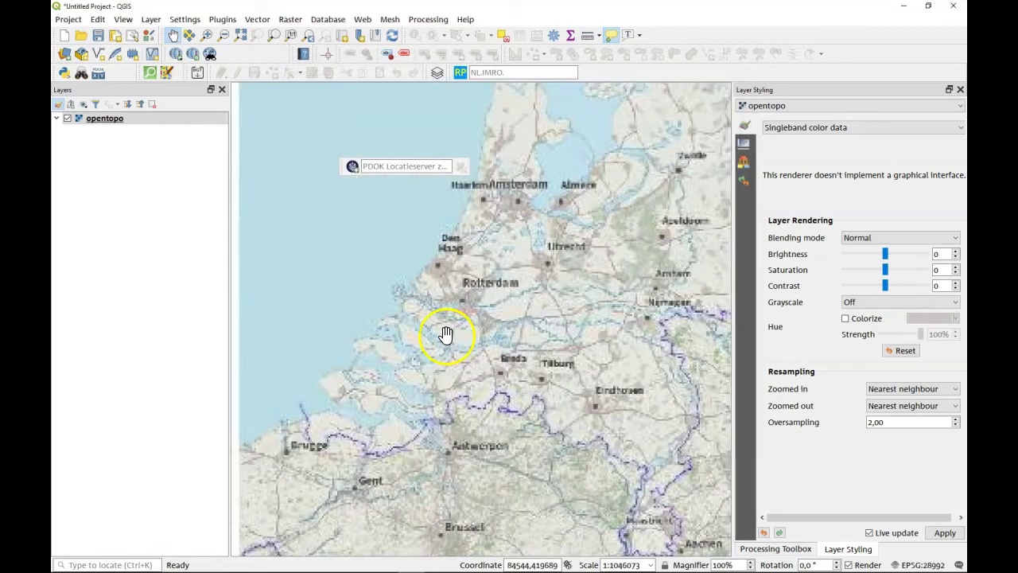
{"action": "scroll", "coordinate": [432, 294], "scroll_direction": "up", "scroll_amount": 2}
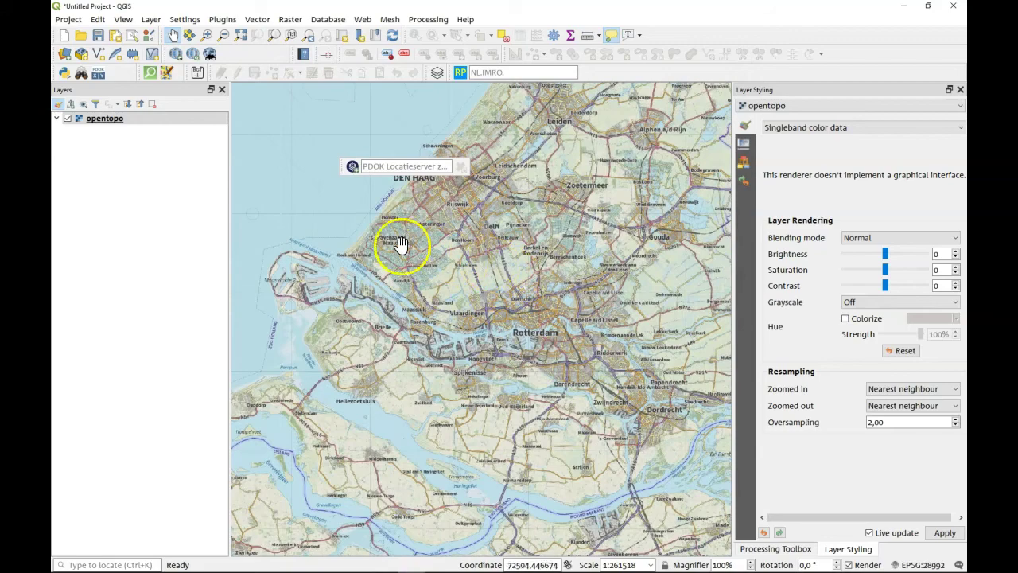
{"action": "scroll", "coordinate": [466, 292], "scroll_direction": "up", "scroll_amount": 3}
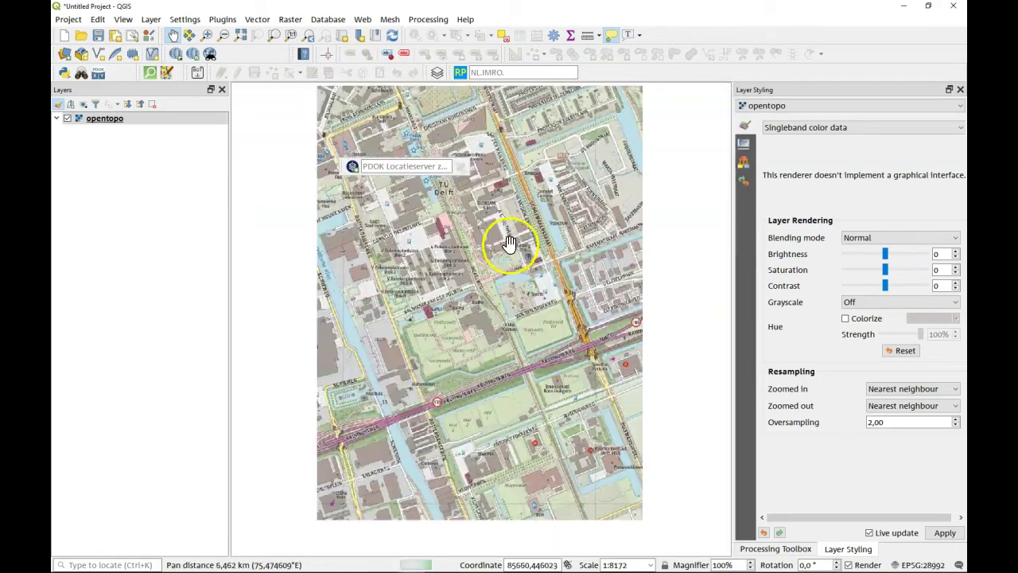
{"action": "left_click_drag", "start_coordinate": [509, 243], "coordinate": [557, 380]}
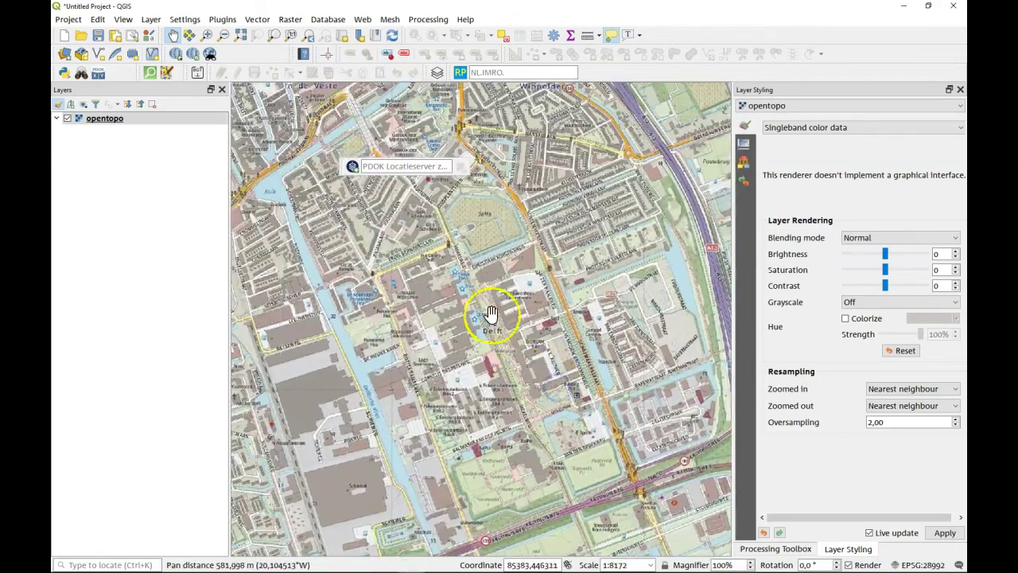
{"action": "left_click_drag", "start_coordinate": [466, 295], "coordinate": [517, 338]}
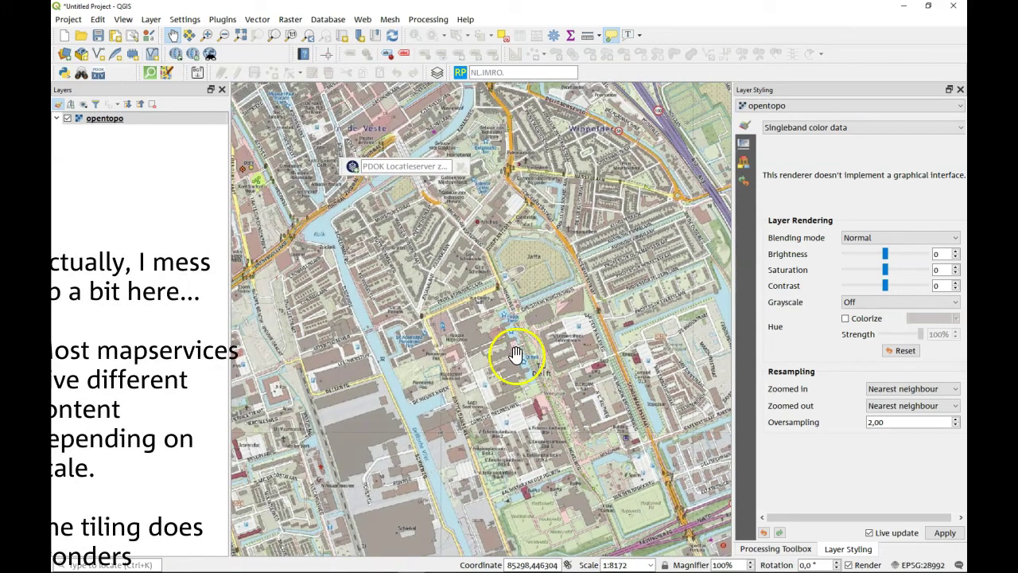
{"action": "scroll", "coordinate": [490, 218], "scroll_direction": "up", "scroll_amount": 2}
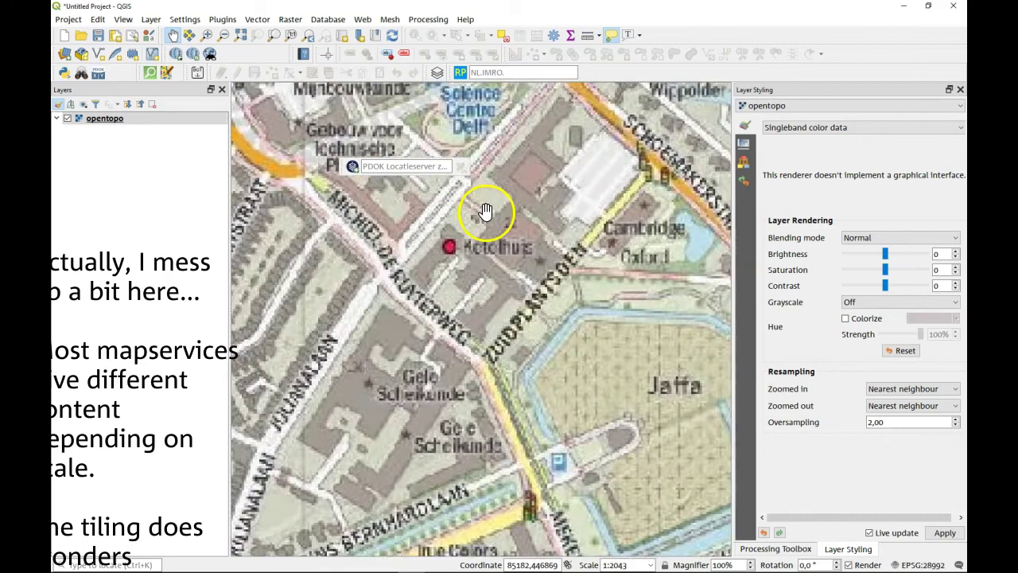
{"action": "scroll", "coordinate": [509, 220], "scroll_direction": "up", "scroll_amount": 1}
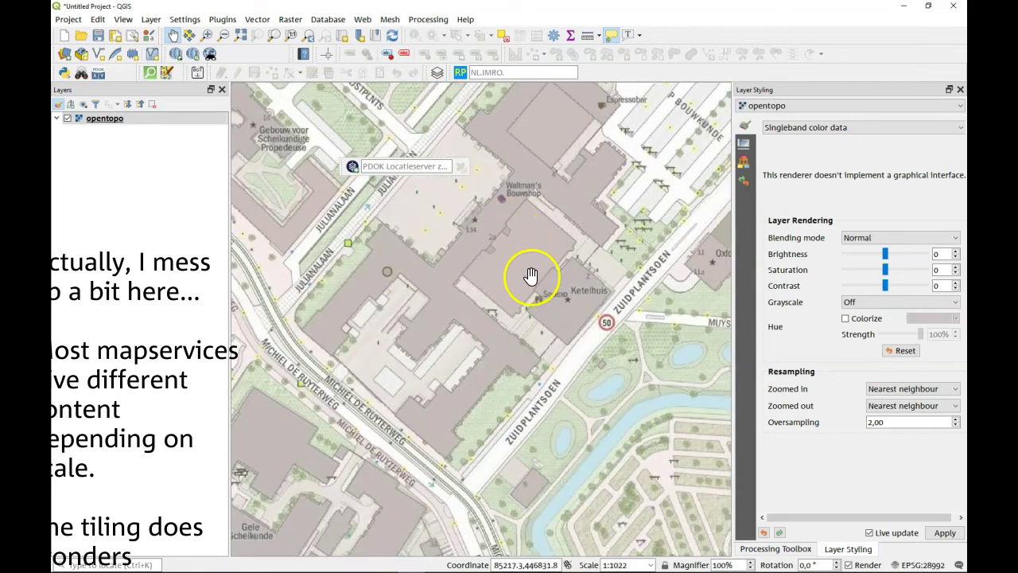
{"action": "scroll", "coordinate": [560, 286], "scroll_direction": "up", "scroll_amount": 2}
{"action": "left_click_drag", "start_coordinate": [602, 262], "coordinate": [436, 411]}
{"action": "left_click_drag", "start_coordinate": [550, 295], "coordinate": [505, 418]}
{"action": "scroll", "coordinate": [536, 405], "scroll_direction": "down", "scroll_amount": 1}
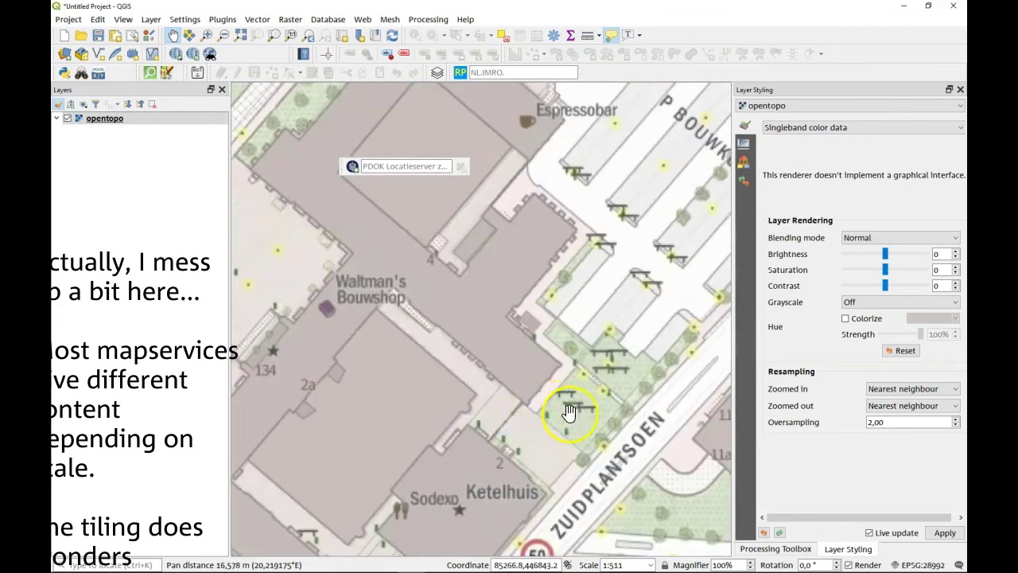
{"action": "left_click_drag", "start_coordinate": [602, 363], "coordinate": [588, 358]}
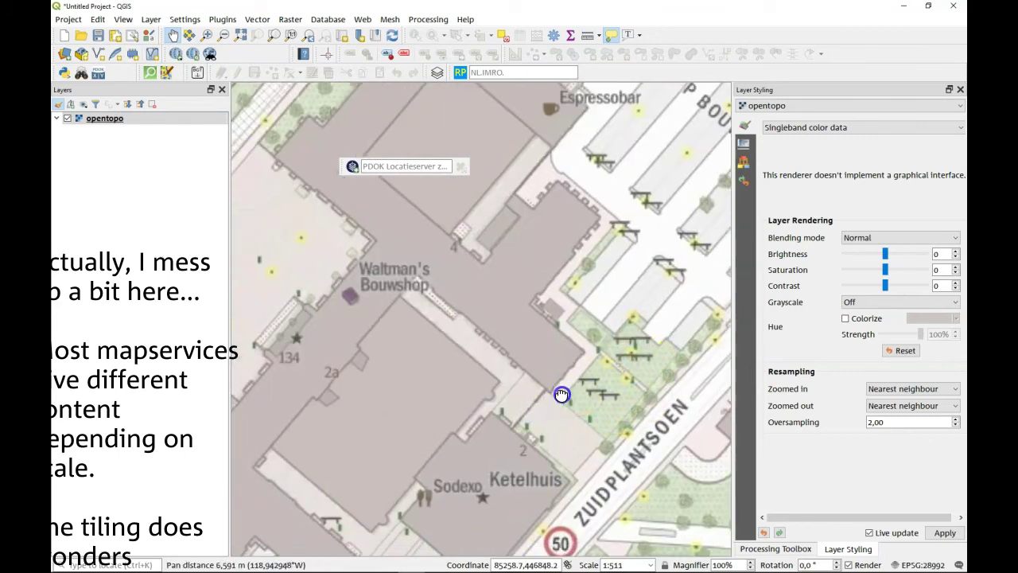
{"action": "scroll", "coordinate": [588, 358], "scroll_direction": "down", "scroll_amount": 2}
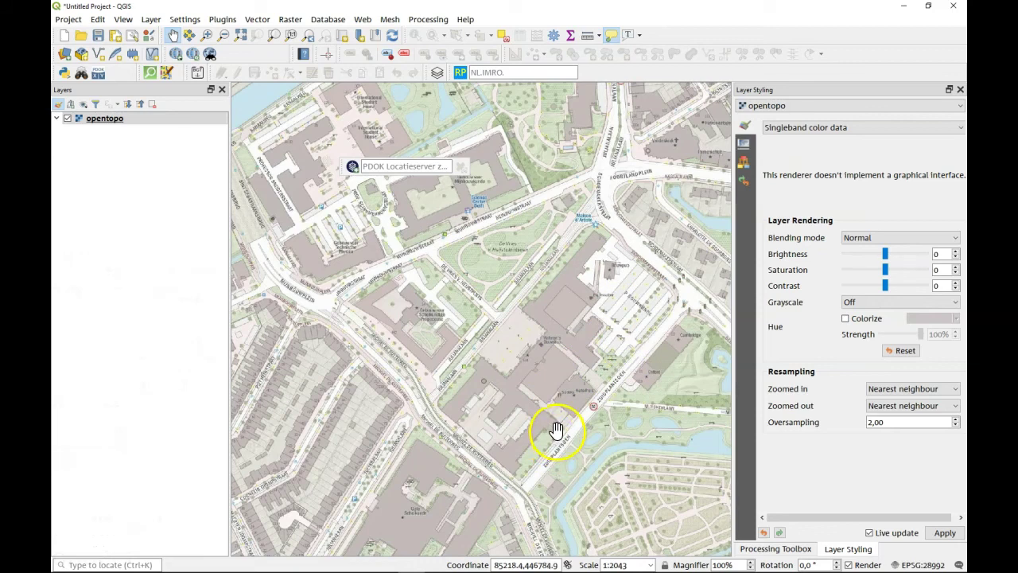
Go to the Markt in Delft with the PDOK Locatieserver search, and dock the PDOK toolbar back beside the RuimtelijkePlannen toolbar
{"action": "left_click", "coordinate": [389, 169]}
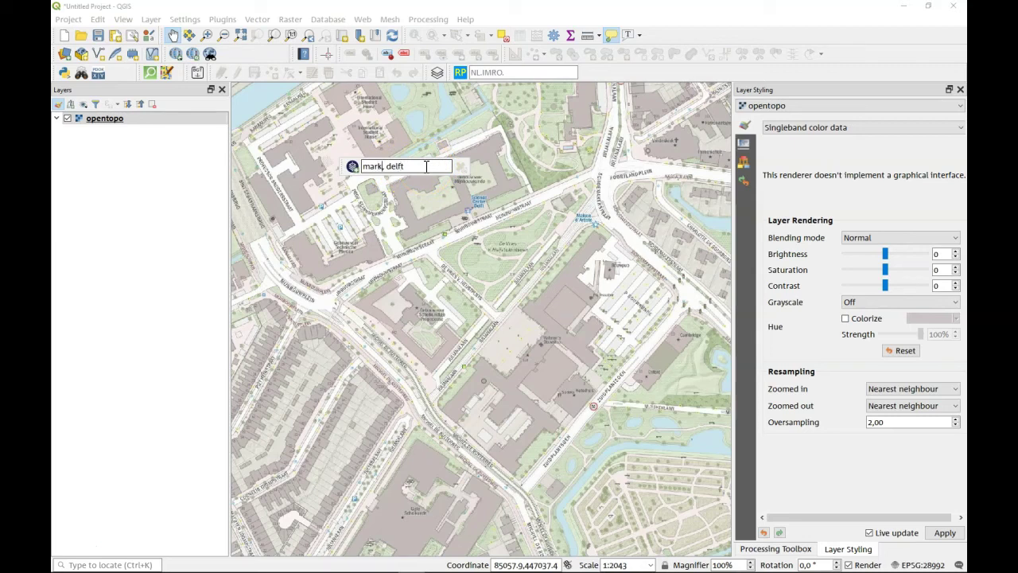
{"action": "key", "text": "Return"}
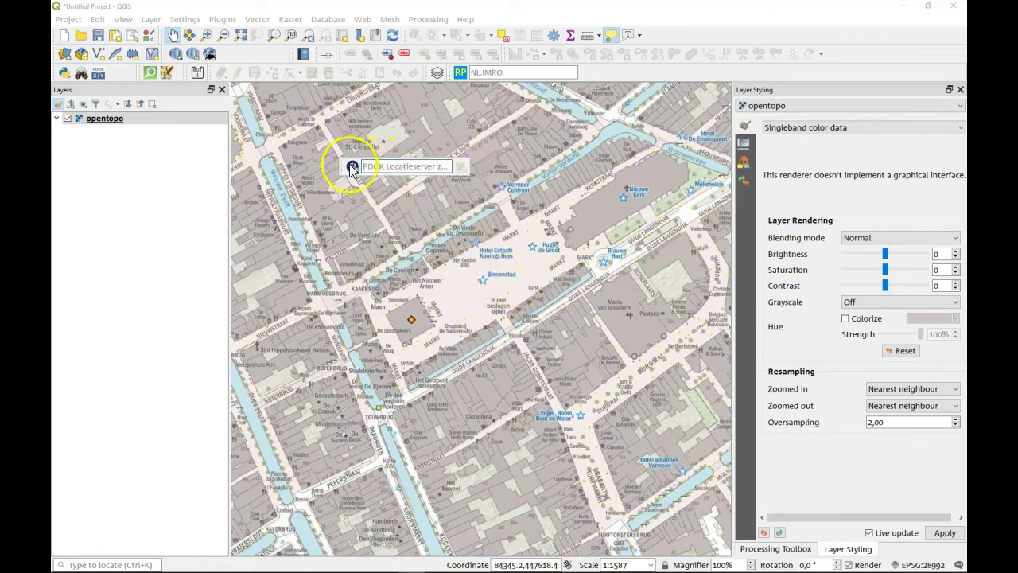
{"action": "left_click_drag", "start_coordinate": [353, 166], "coordinate": [602, 71]}
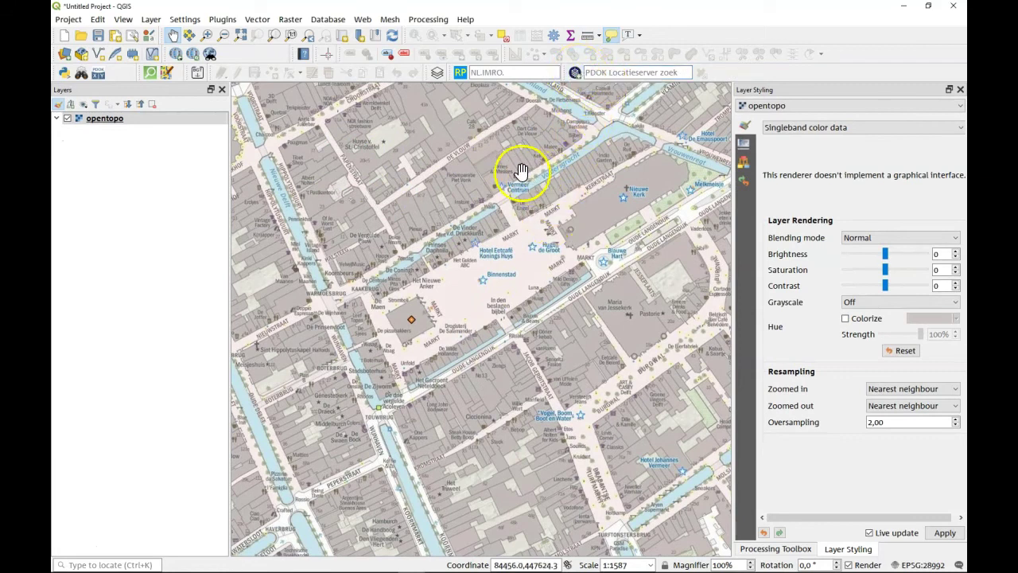
Query the spatial plans at the campus buildings beside Julianalaan with RuimtelijkePlannen, and load the TU Midden en Noord plan, NL.IMRO.0503.BP0021-2001
{"action": "left_click_drag", "start_coordinate": [502, 341], "coordinate": [480, 405]}
{"action": "left_click_drag", "start_coordinate": [411, 329], "coordinate": [605, 405]}
{"action": "left_click_drag", "start_coordinate": [425, 377], "coordinate": [544, 361]}
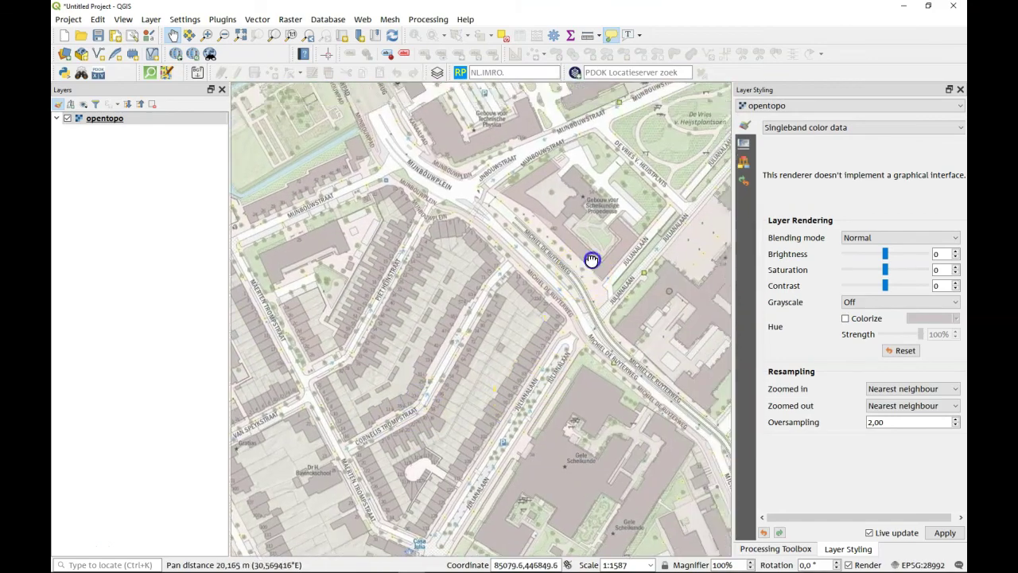
{"action": "left_click_drag", "start_coordinate": [591, 257], "coordinate": [454, 409]}
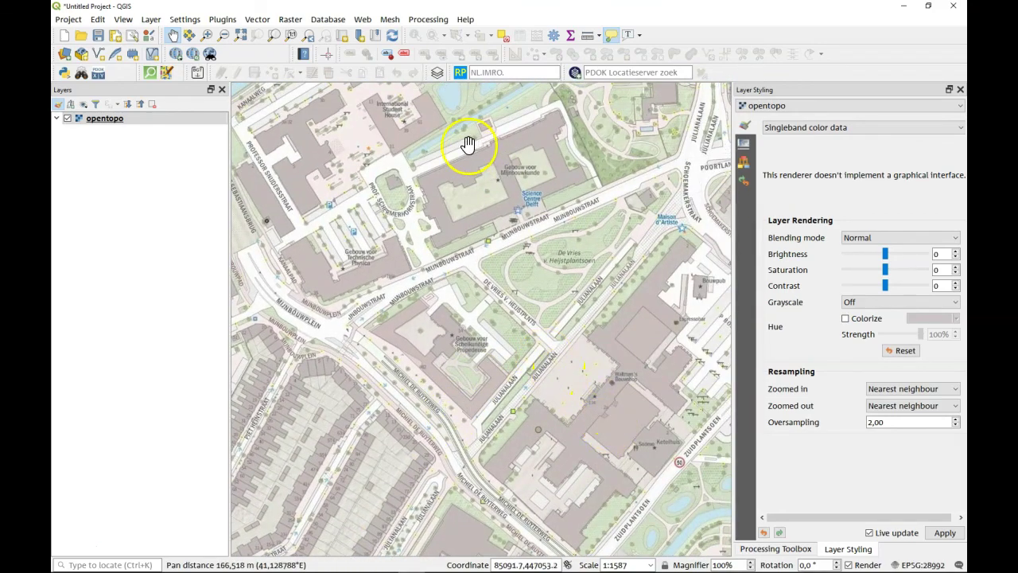
{"action": "left_click", "coordinate": [460, 74]}
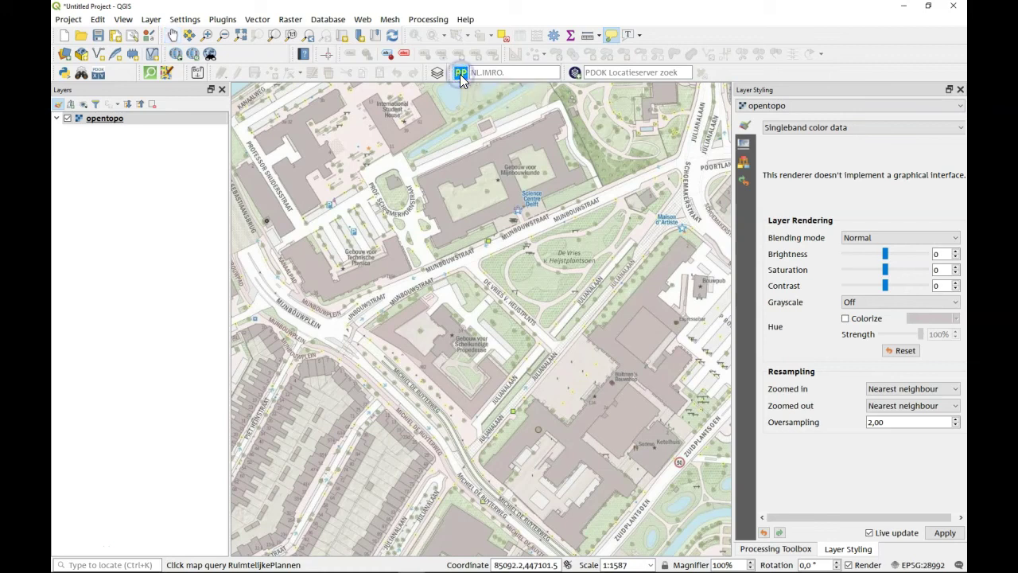
{"action": "left_click", "coordinate": [467, 109]}
{"action": "left_click", "coordinate": [601, 364]}
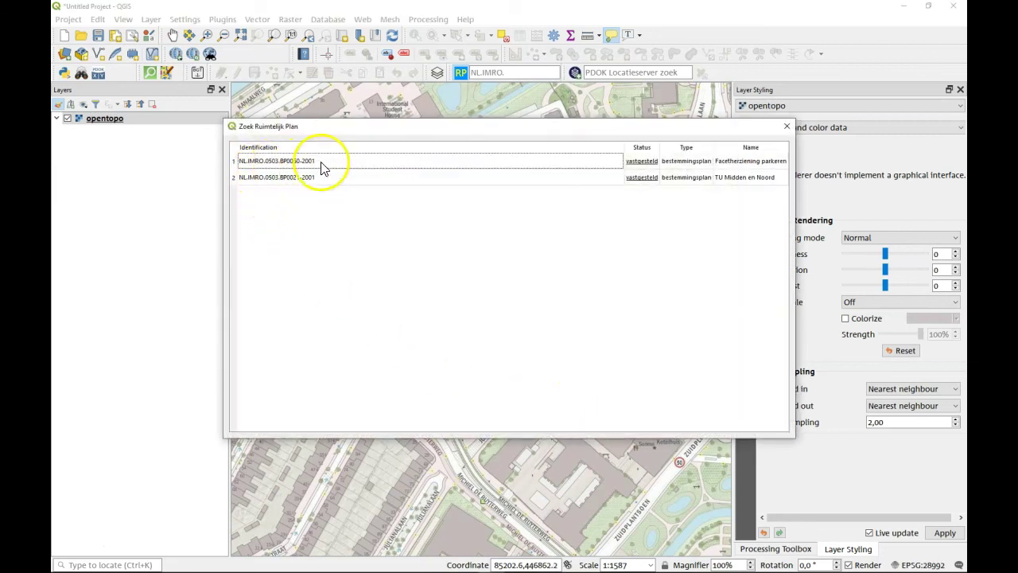
{"action": "left_click", "coordinate": [734, 180]}
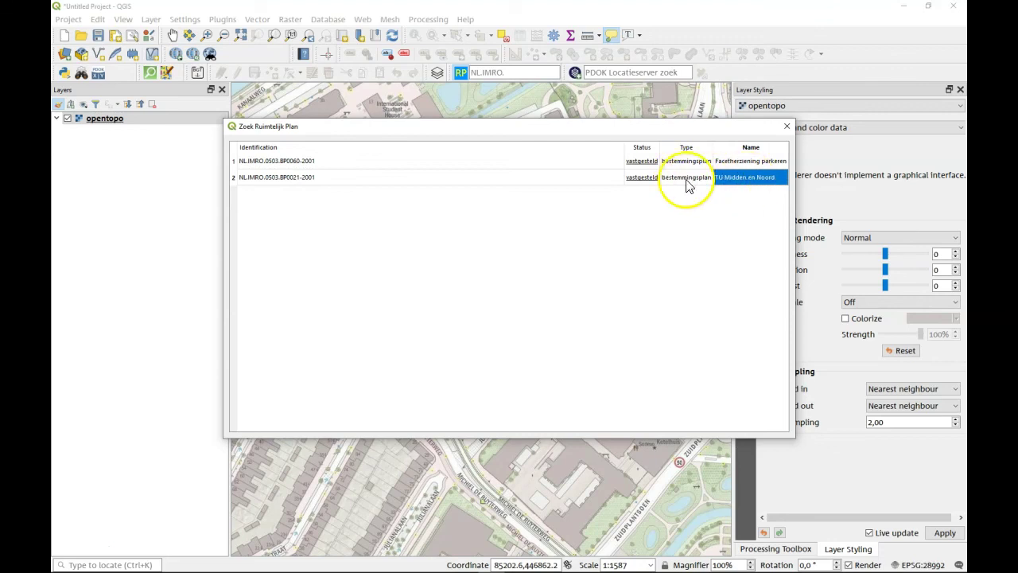
{"action": "double_click", "coordinate": [313, 182]}
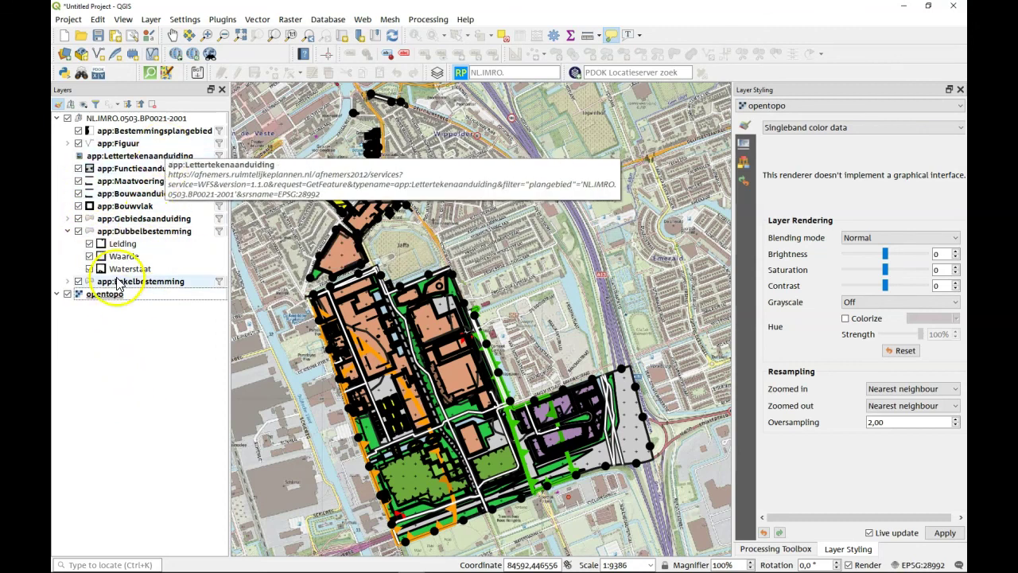
Expand the app:Enkelbestemming legend, compare its land-use categories with the map, and collapse it again
{"action": "left_click", "coordinate": [68, 281]}
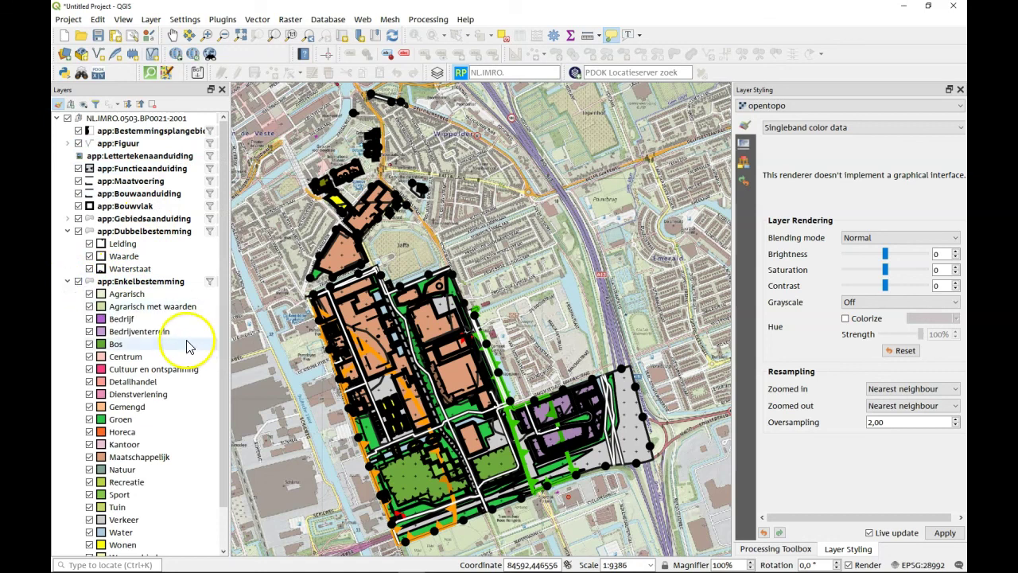
{"action": "scroll", "coordinate": [188, 318], "scroll_direction": "down", "scroll_amount": 2}
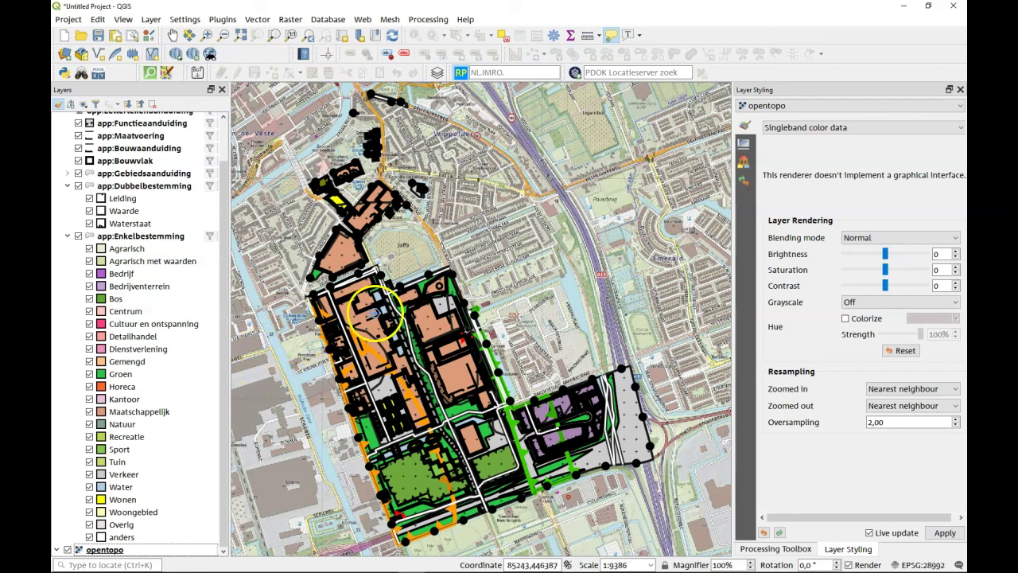
{"action": "left_click", "coordinate": [69, 237]}
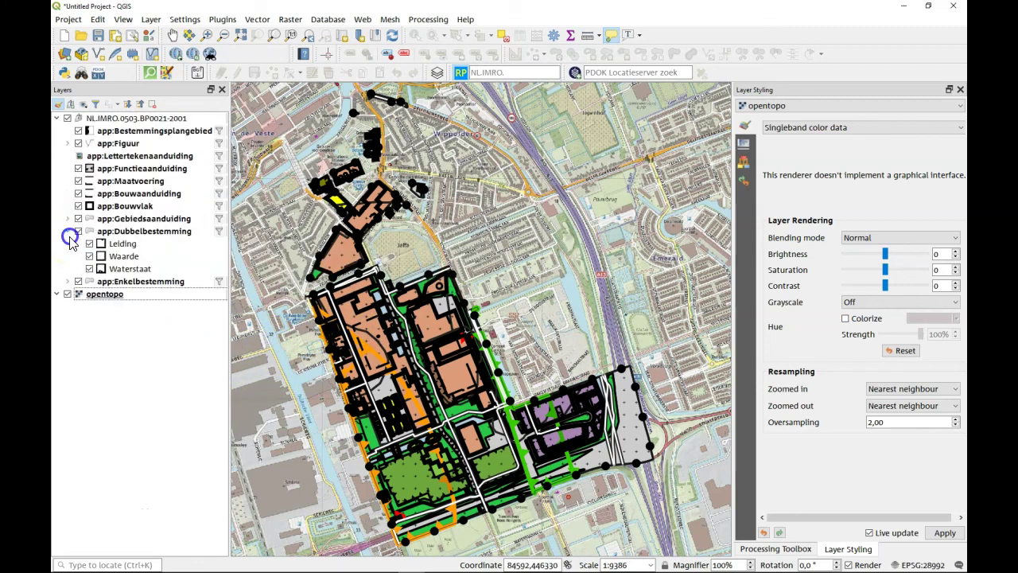